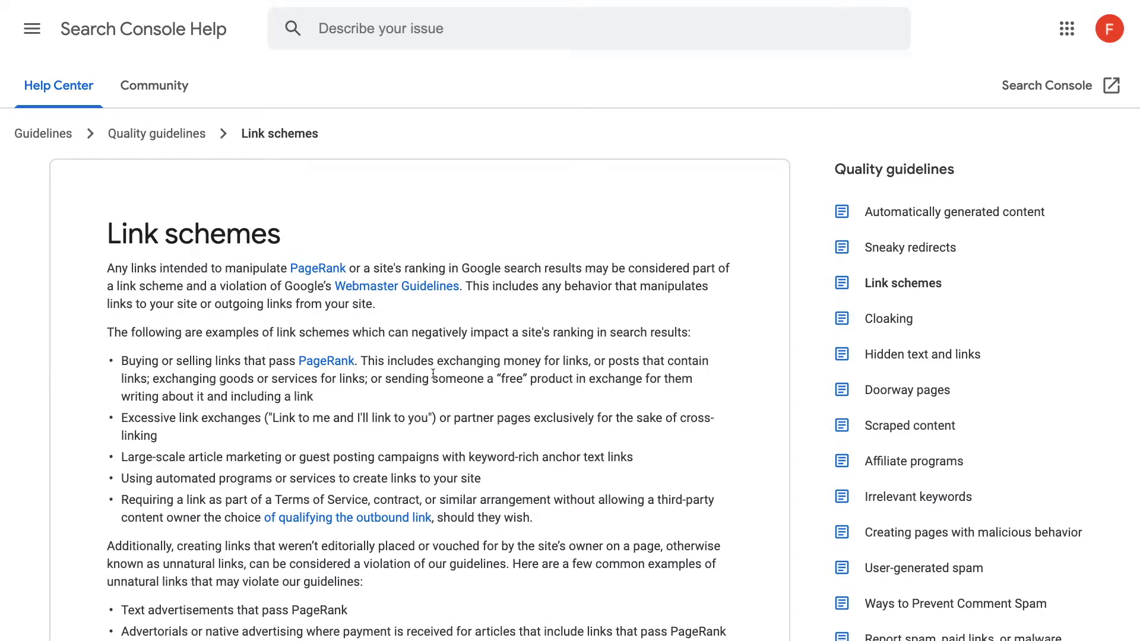
# Step: Highlight the goods-for-links example, then scroll through the unnatural-link examples and back up
pyautogui.moveTo(432, 378); pyautogui.dragTo(581, 389)
pyautogui.click(454, 394)
pyautogui.scroll(-5, 206, 423)
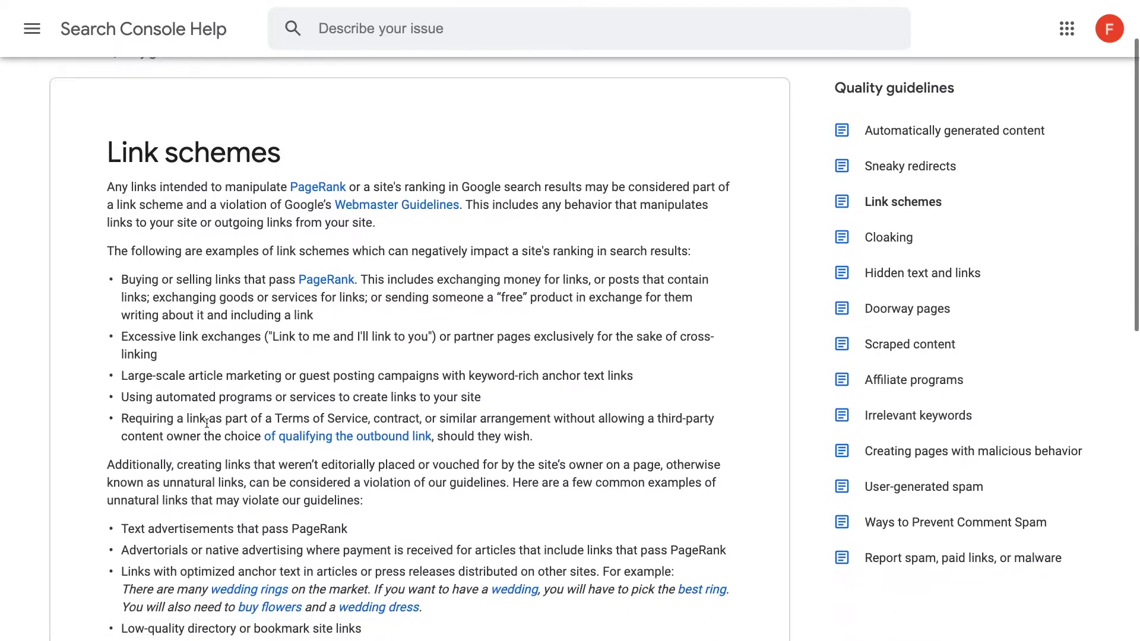
pyautogui.scroll(-3, 206, 424)
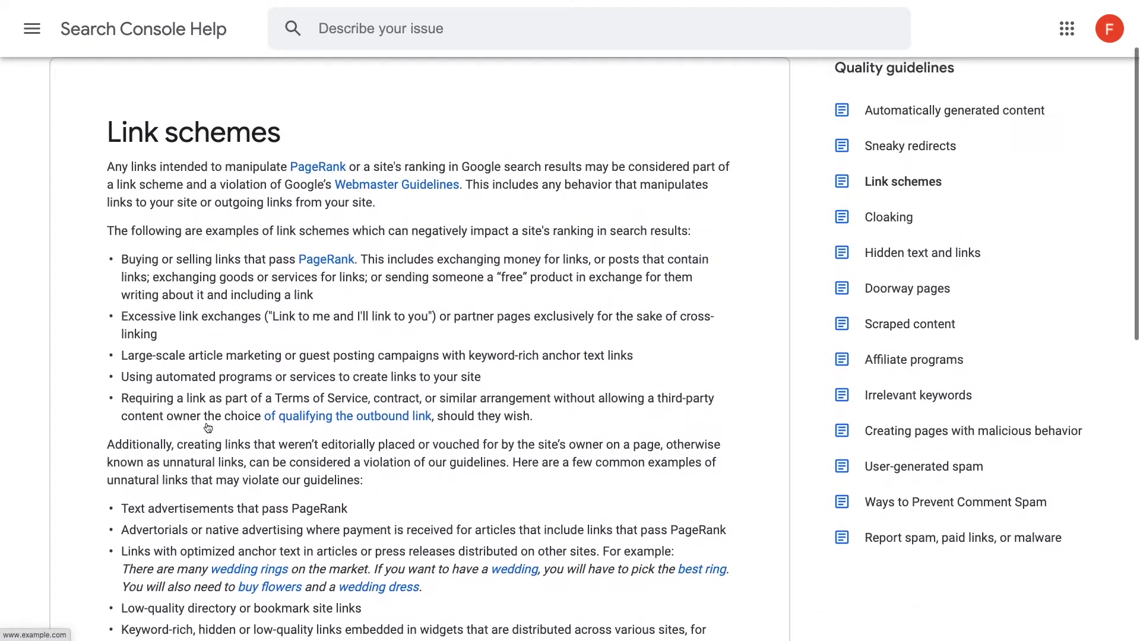
pyautogui.scroll(2, 207, 427)
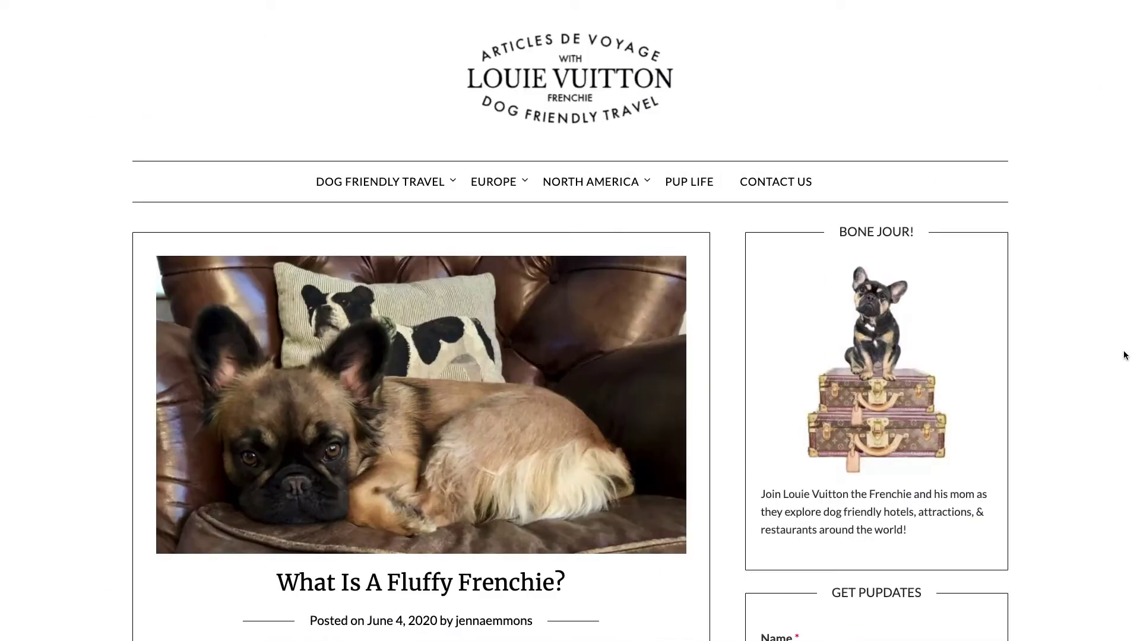
# Step: Scroll down the What Is A Fluffy Frenchie? post and back to its top
pyautogui.scroll(-3, 1123, 355)
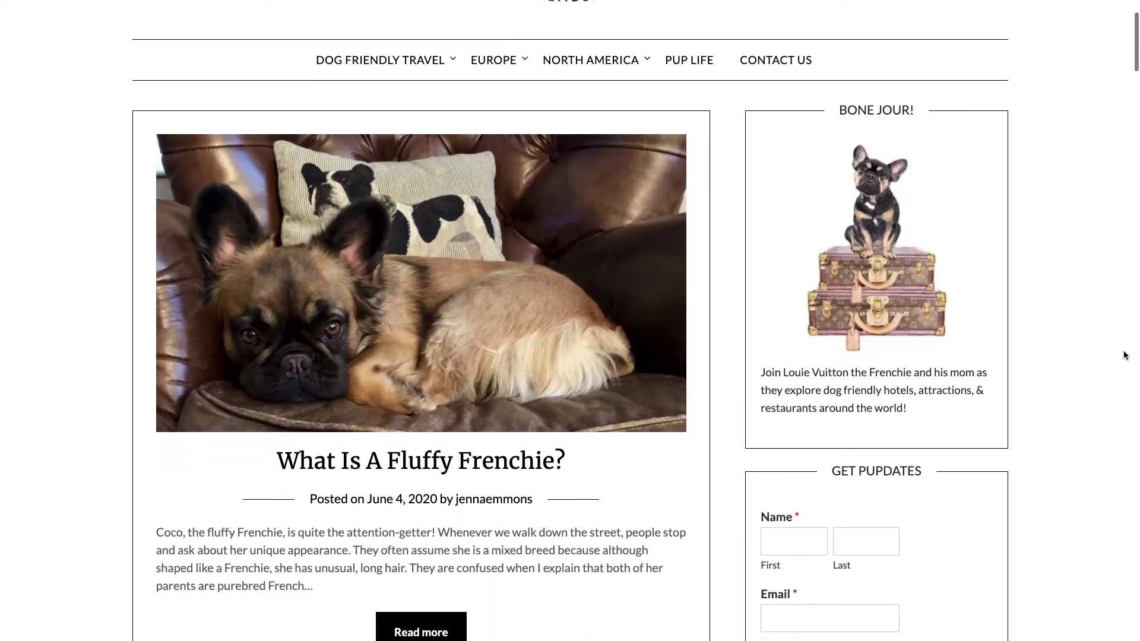
pyautogui.scroll(2, 1124, 355)
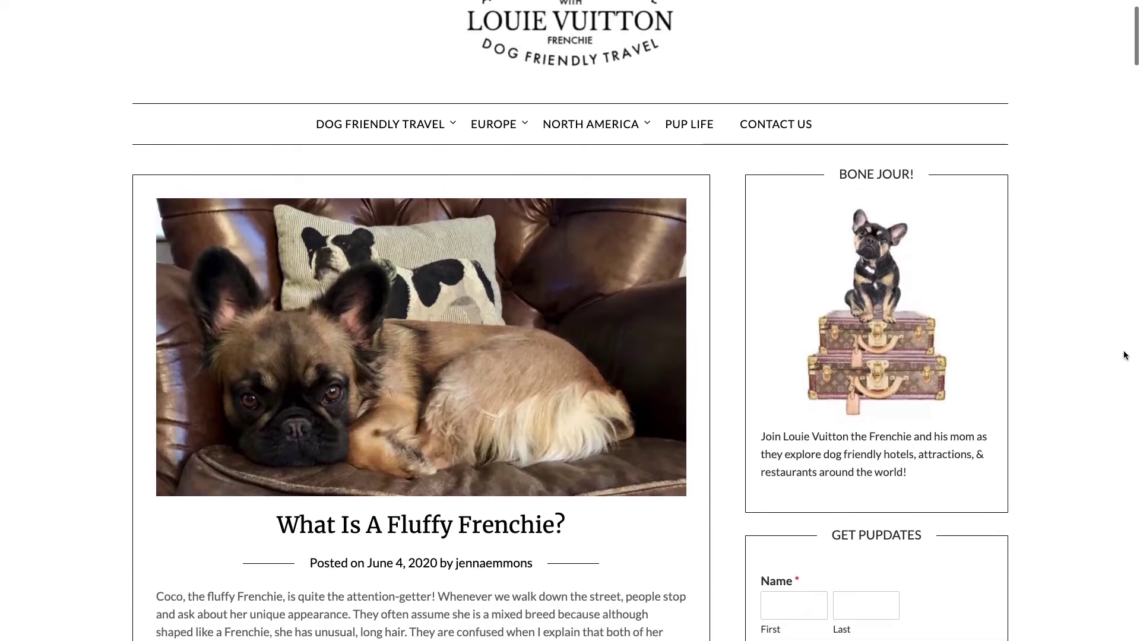
pyautogui.scroll(1, 1123, 355)
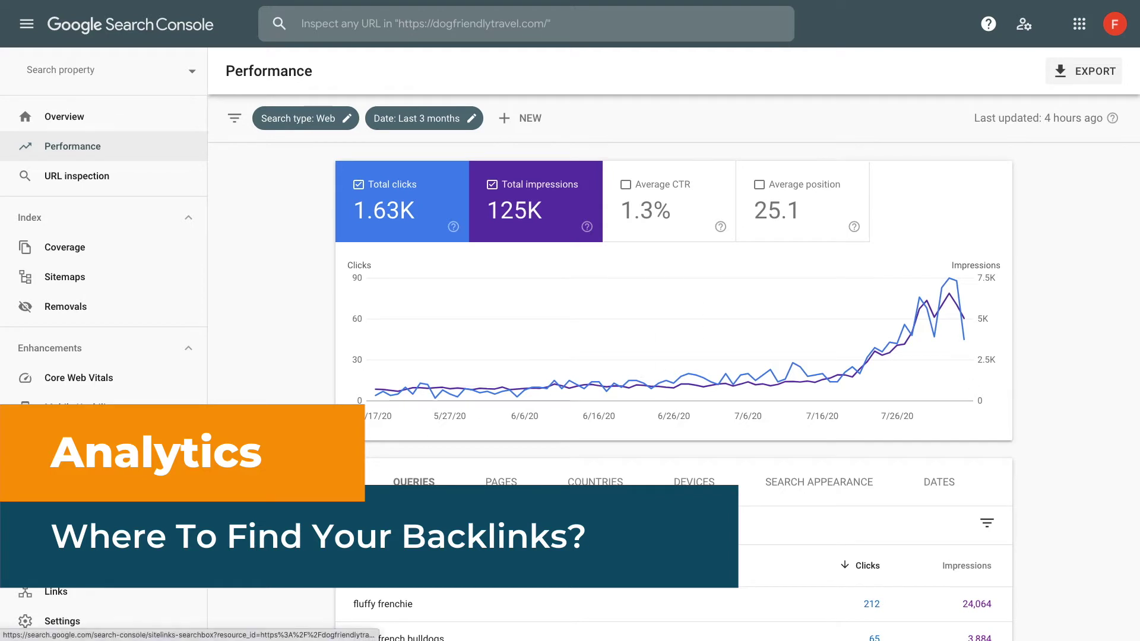
# Step: Open the Links report and scroll through its sections
pyautogui.click(56, 592)
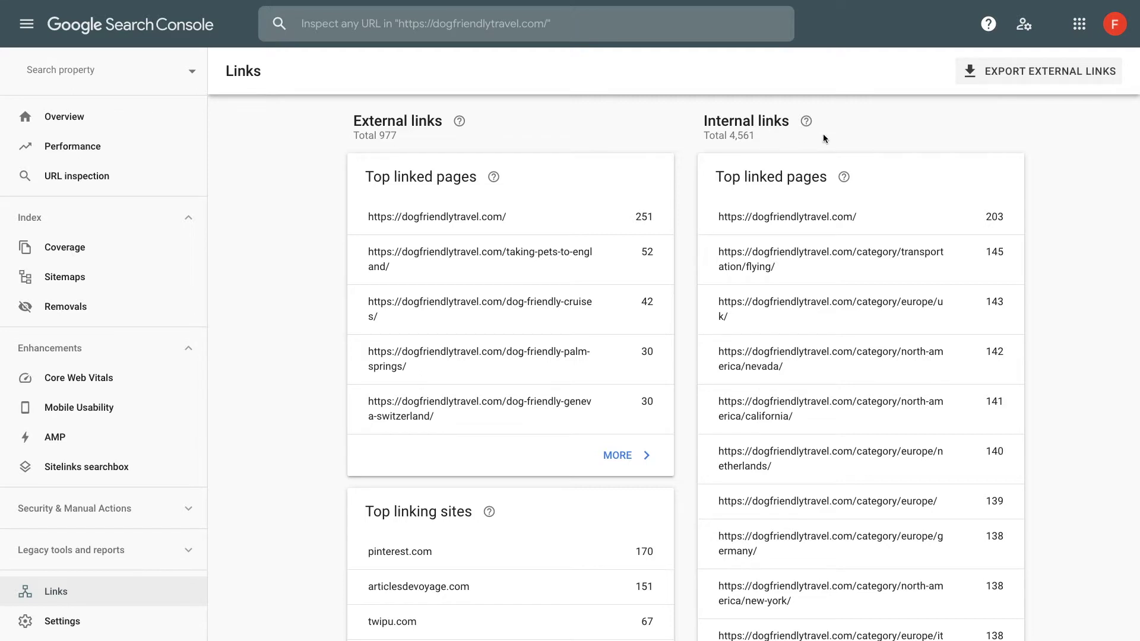
pyautogui.scroll(-4, 838, 140)
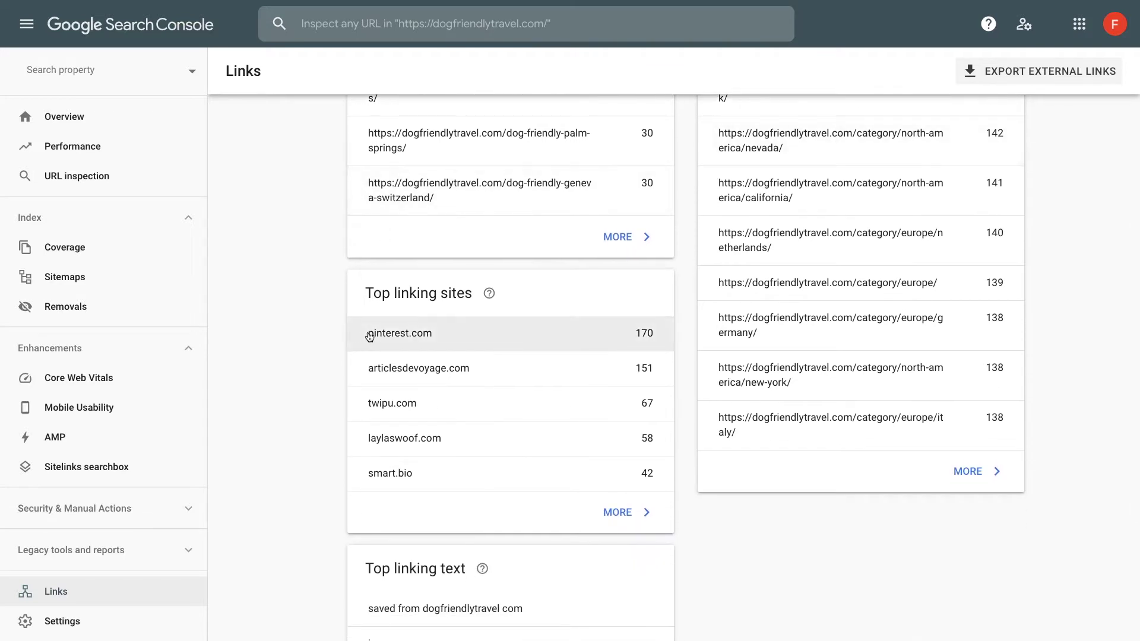
pyautogui.scroll(-4, 385, 475)
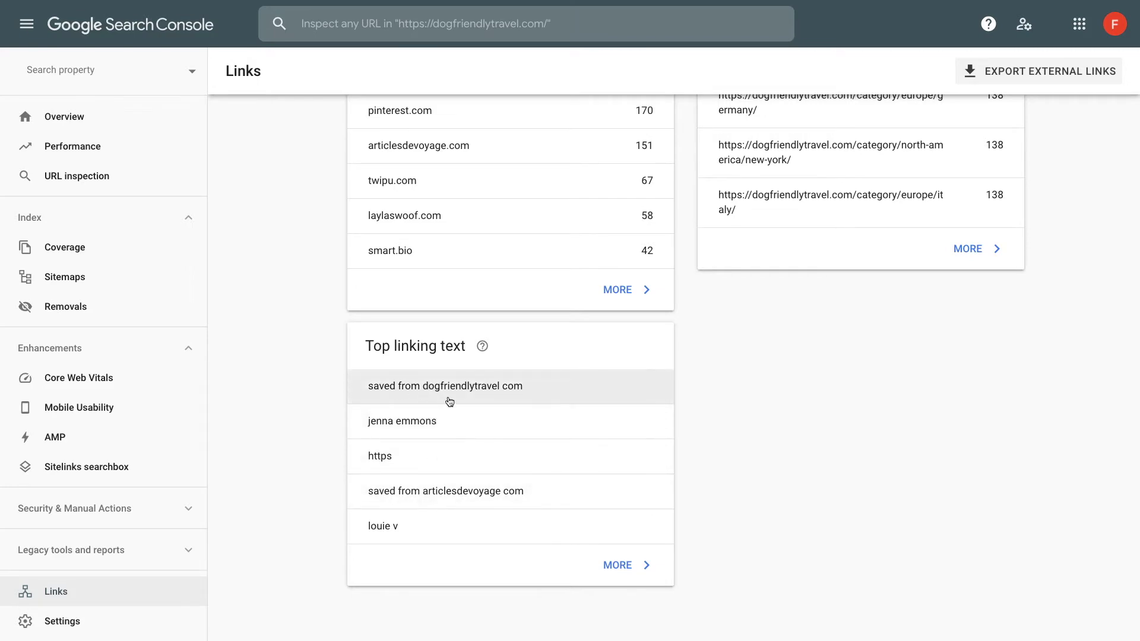
pyautogui.scroll(7, 433, 390)
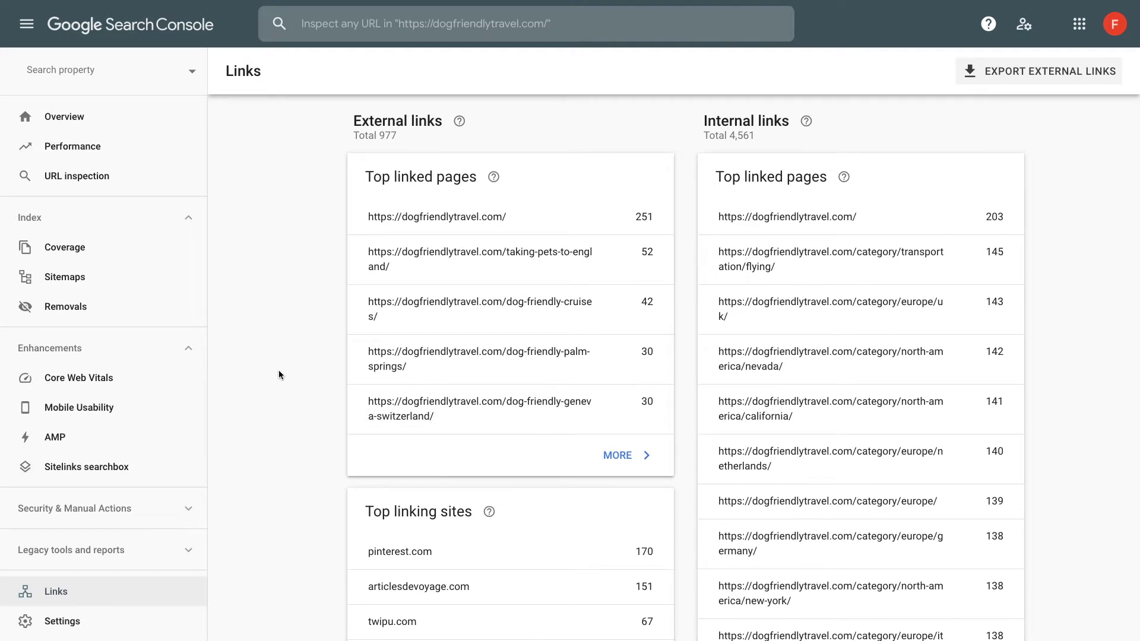
# Step: Show all externally linked pages sorted by linking sites, homepage leading with 81
pyautogui.click(618, 455)
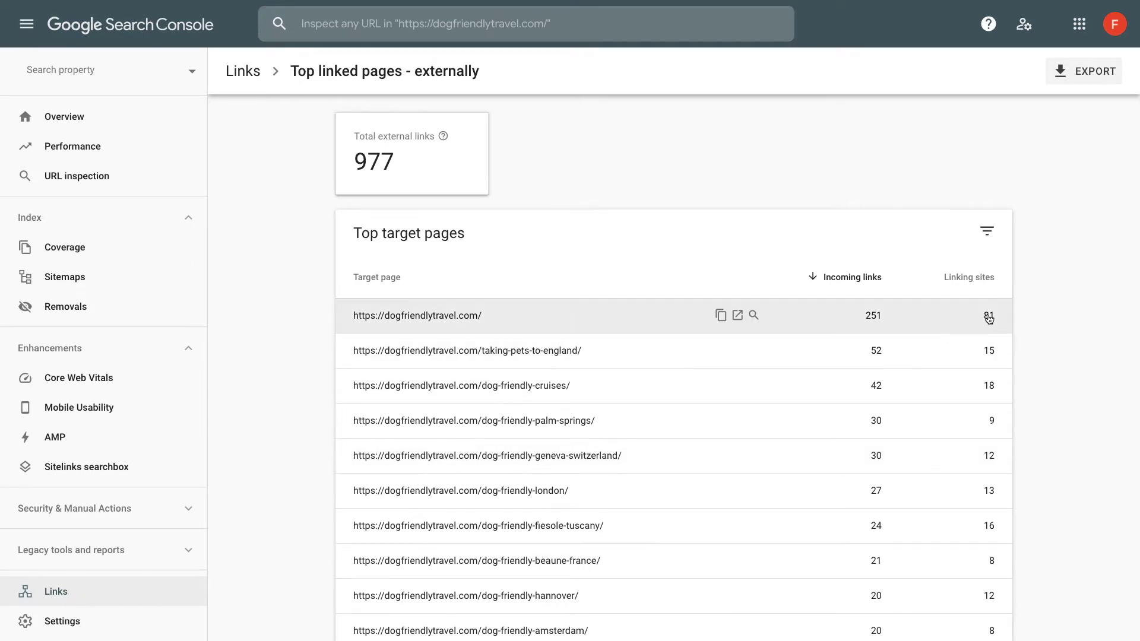
pyautogui.click(984, 283)
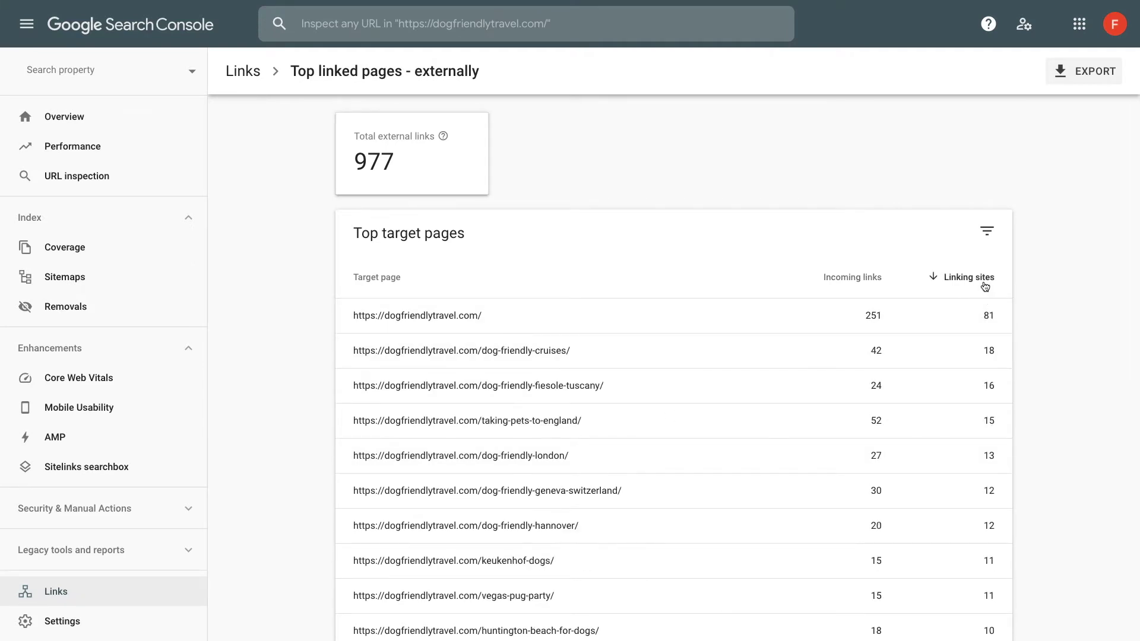
pyautogui.scroll(-3, 965, 399)
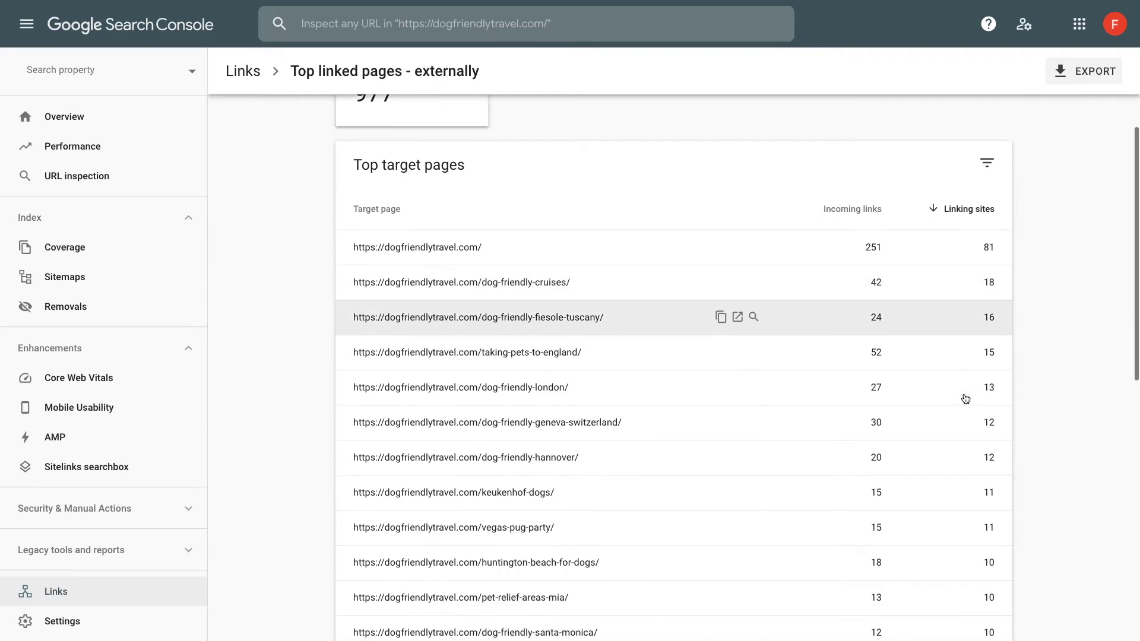
pyautogui.scroll(3, 965, 398)
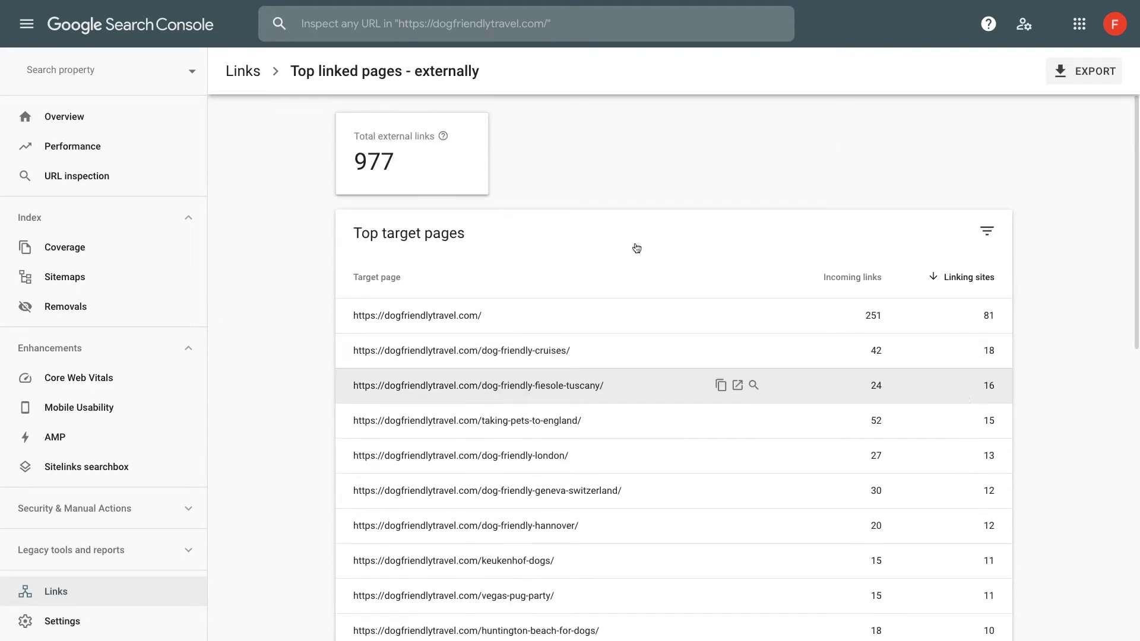
# Step: Break the Performance report down by page and copy the what-is-a-fluffy-frenchie URL
pyautogui.click(121, 143)
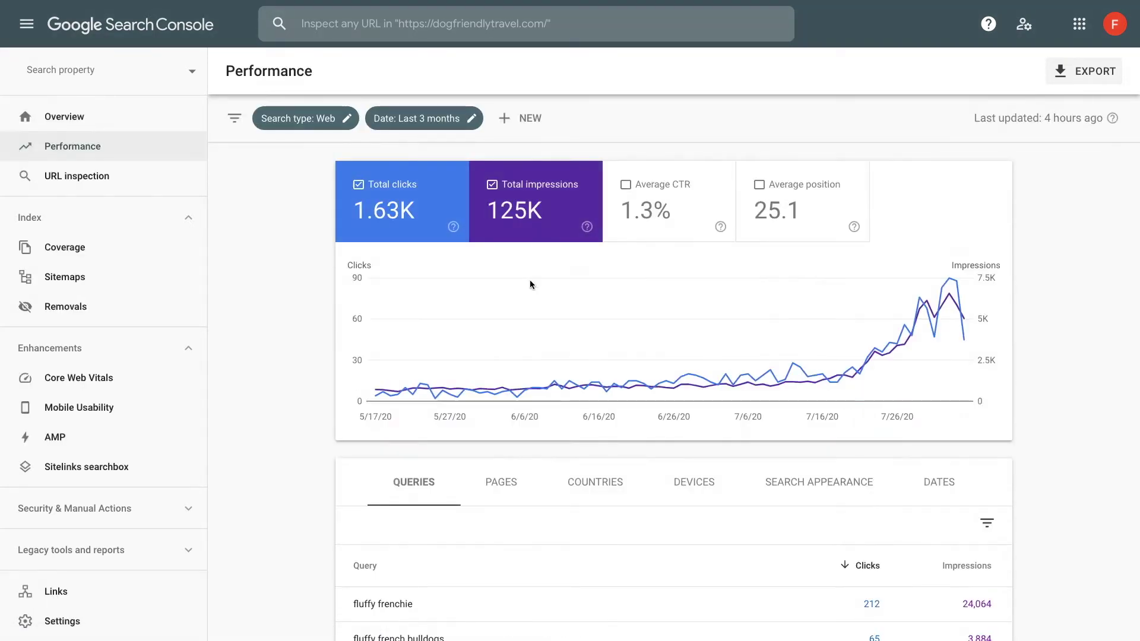
pyautogui.scroll(-2, 653, 391)
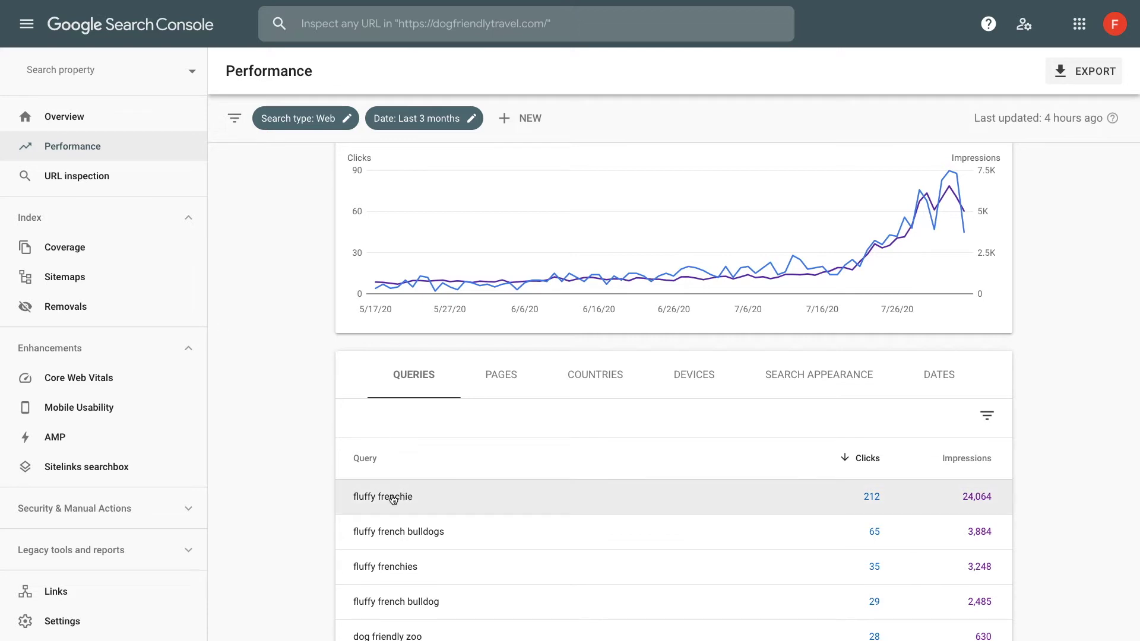
pyautogui.click(503, 380)
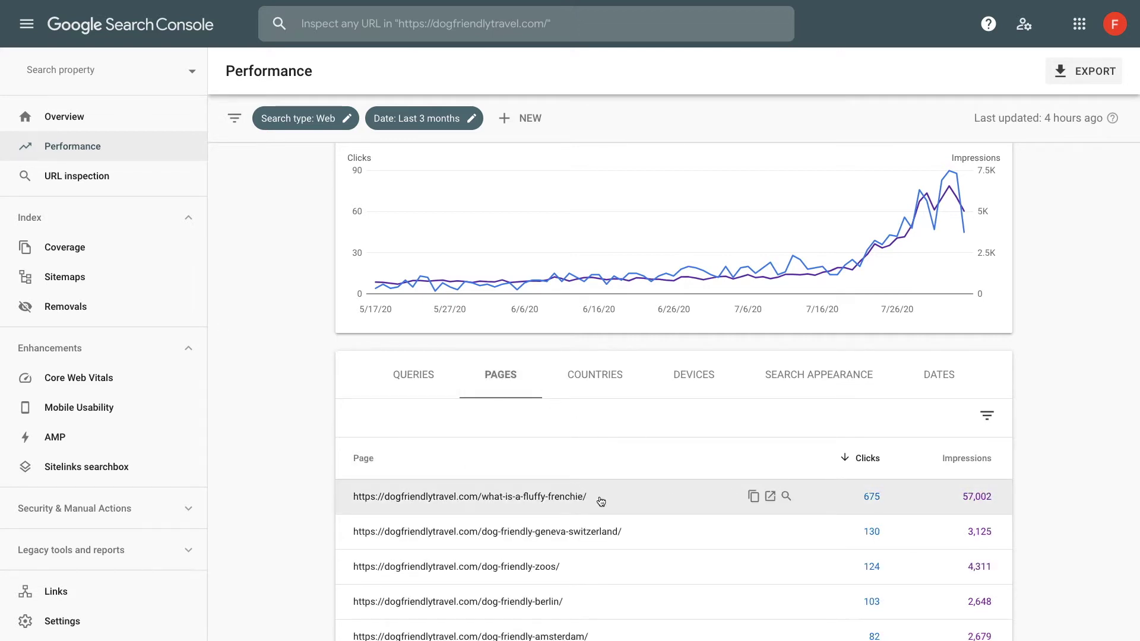
pyautogui.click(760, 501)
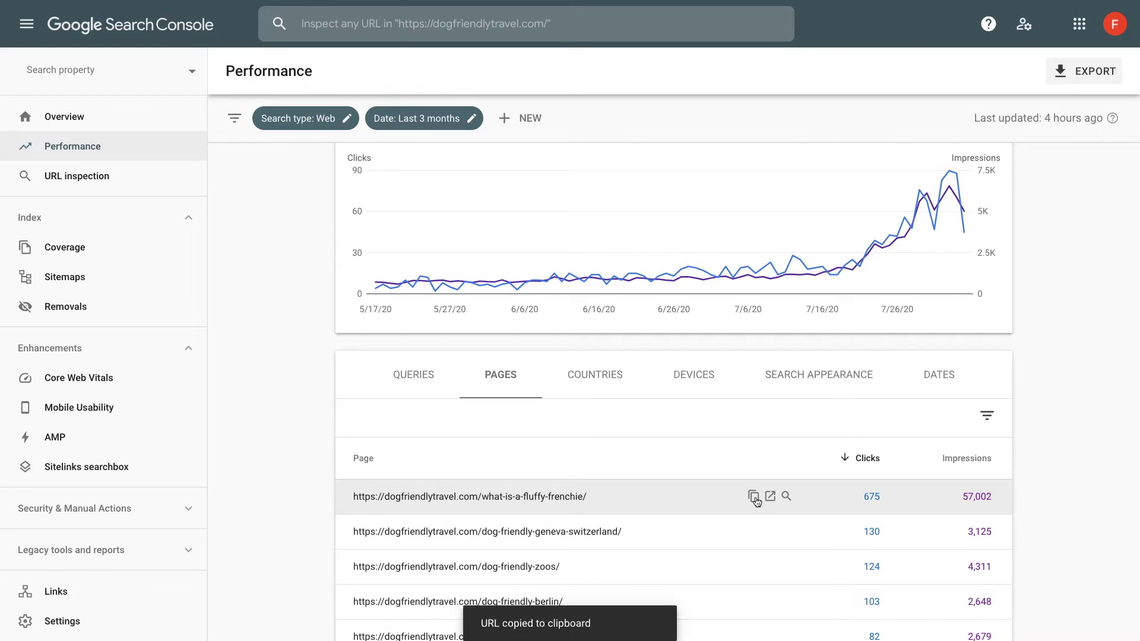
pyautogui.scroll(2, 824, 476)
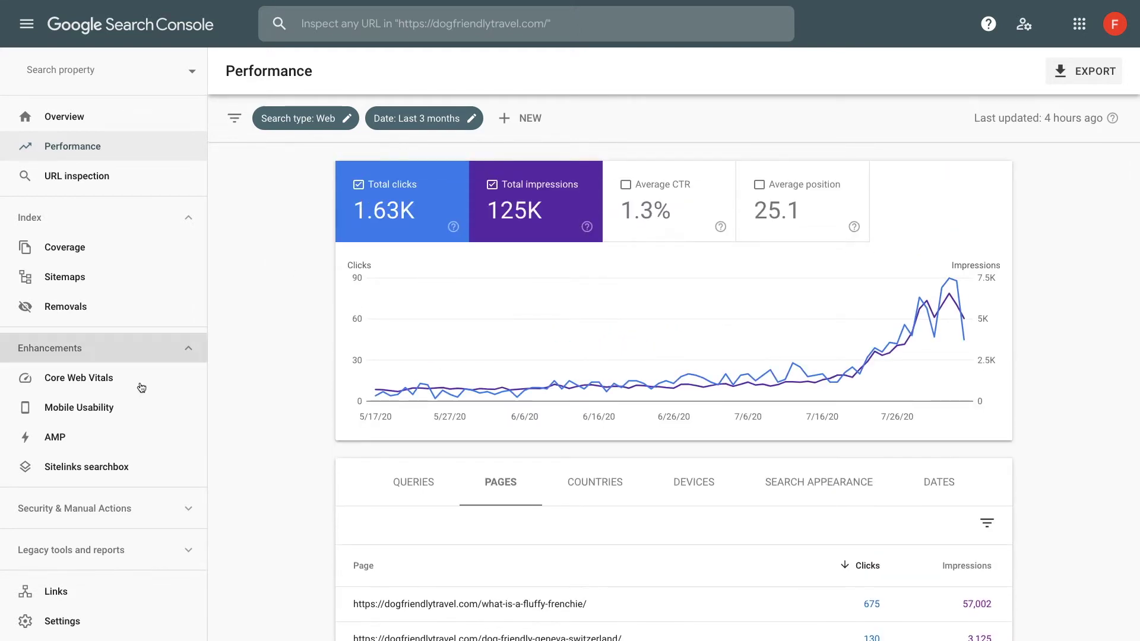
# Step: Reopen the full externally linked pages list and search it for the fluffy-frenchie URL
pyautogui.click(70, 582)
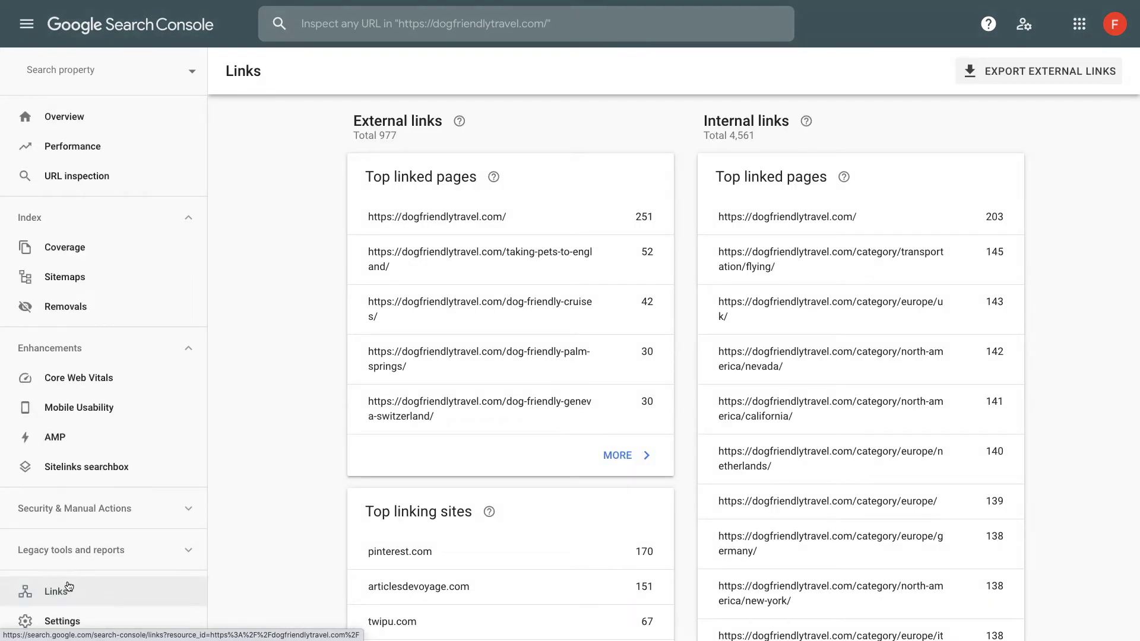
pyautogui.click(617, 455)
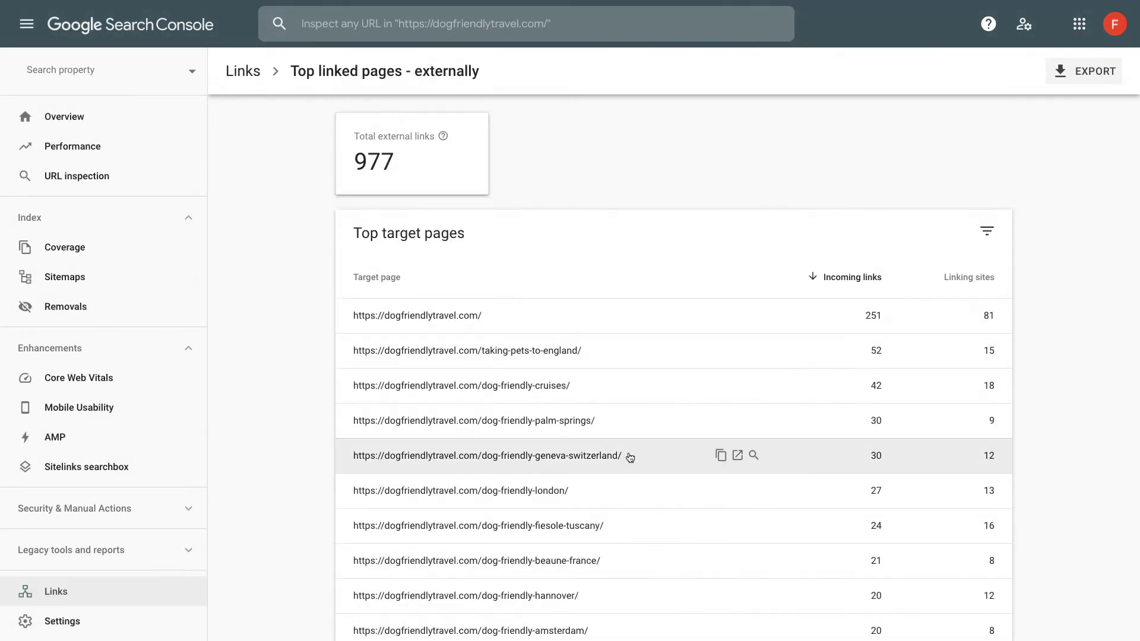
pyautogui.hotkey('ctrl', 'f')
pyautogui.hotkey('ctrl', 'v')
pyautogui.press('Escape')
pyautogui.scroll(-10, 630, 457)
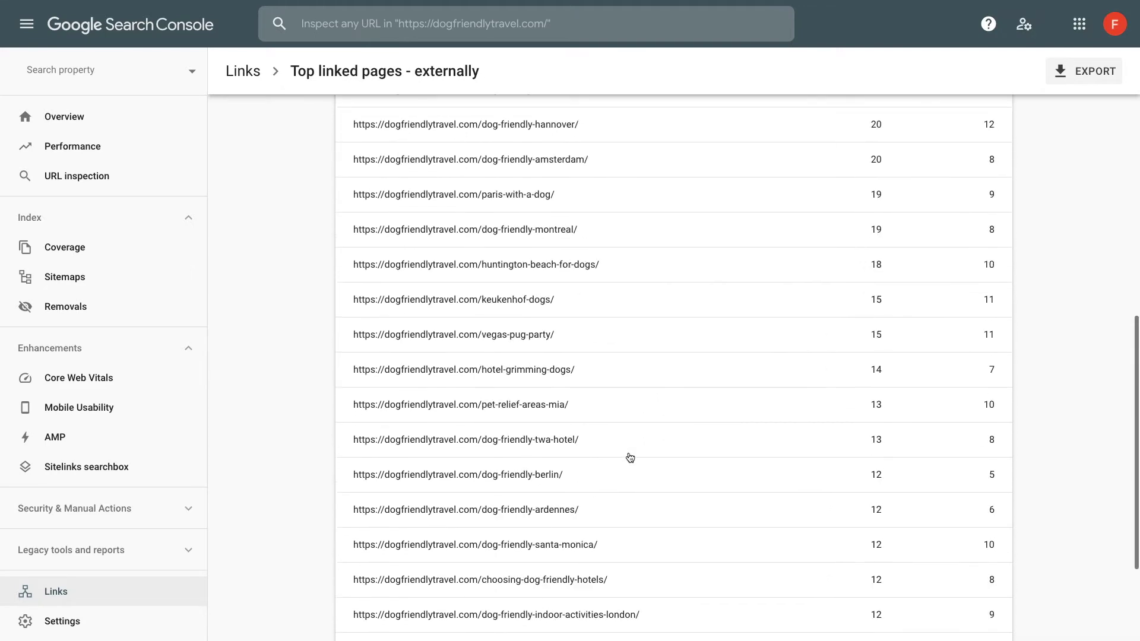
# Step: Show 50 rows per page and locate the fluffy-frenchie row: 6 links, 5 sites
pyautogui.click(833, 575)
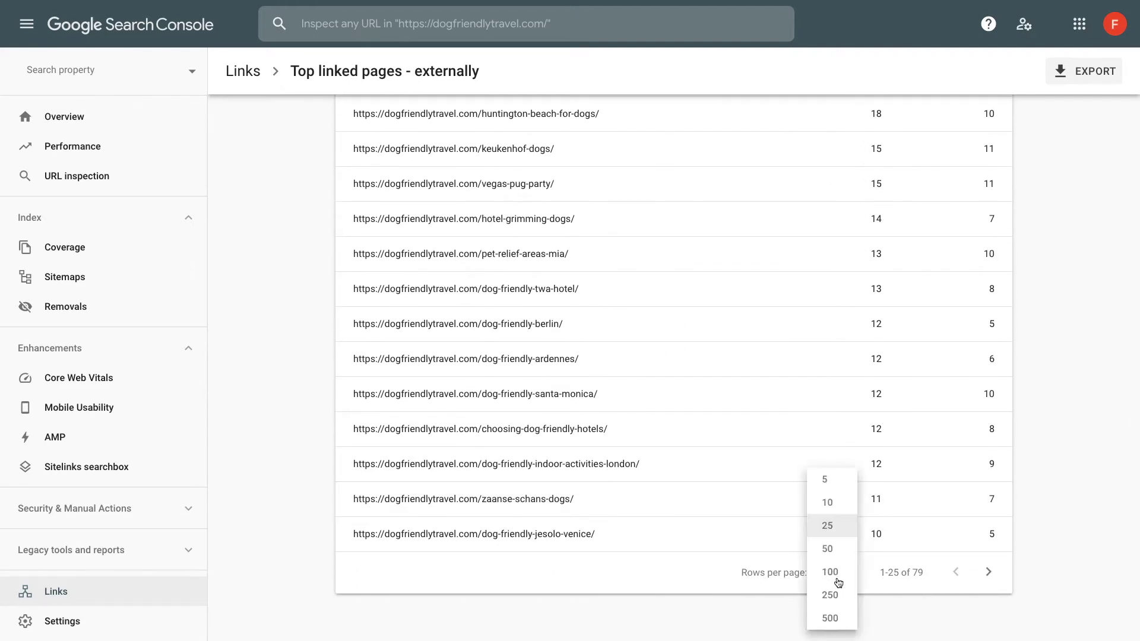
pyautogui.click(838, 546)
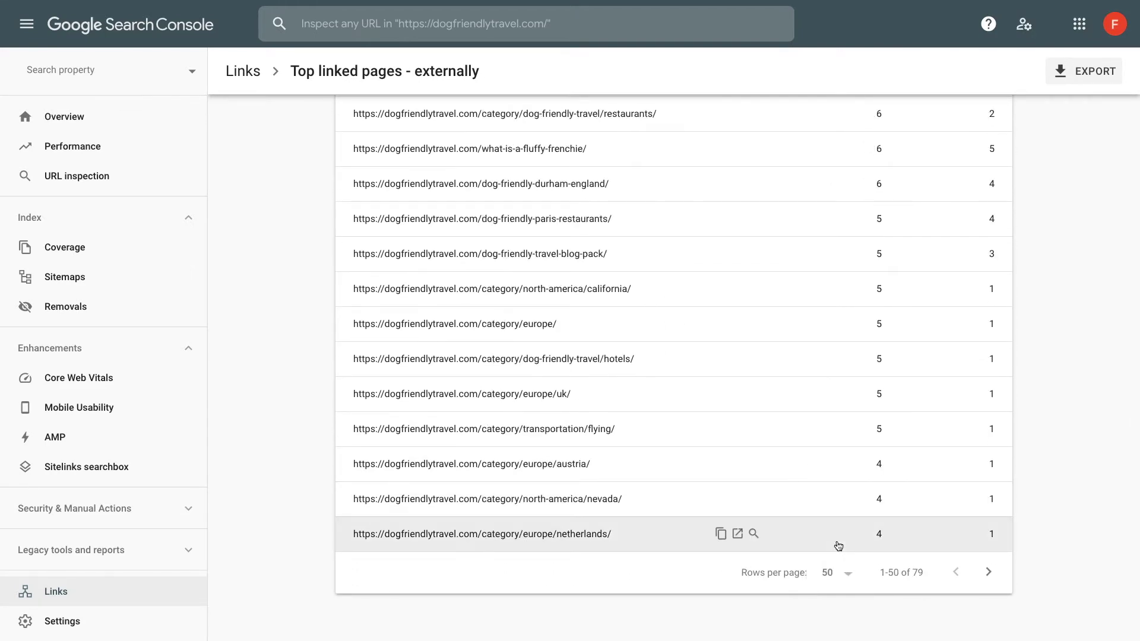
pyautogui.hotkey('ctrl', 'f')
pyautogui.hotkey('ctrl', 'v')
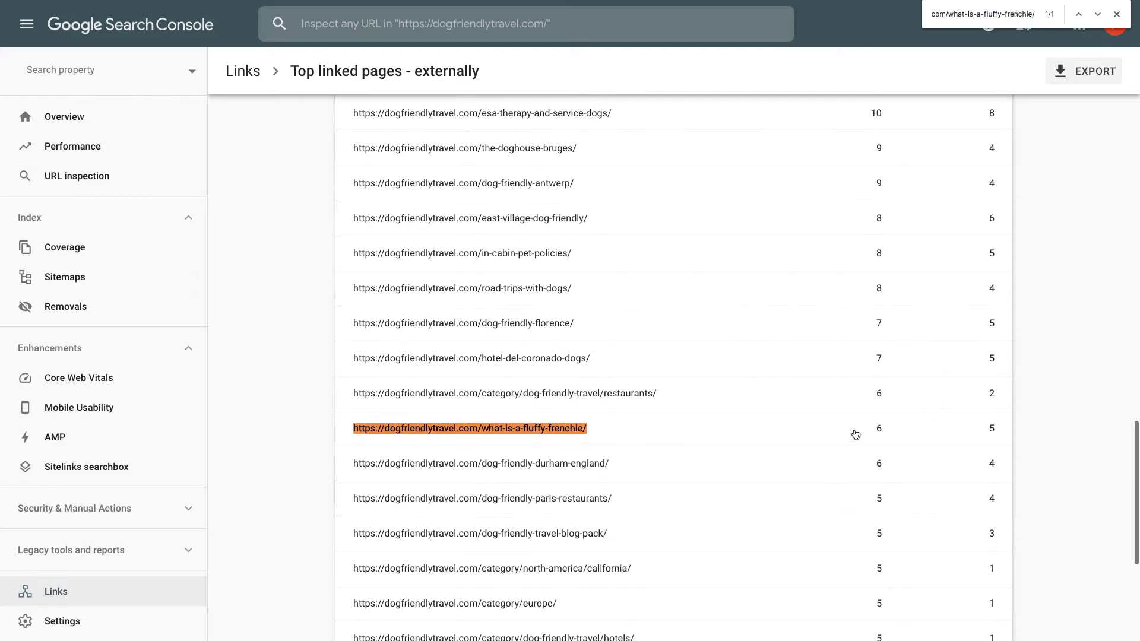
pyautogui.moveTo(717, 431)
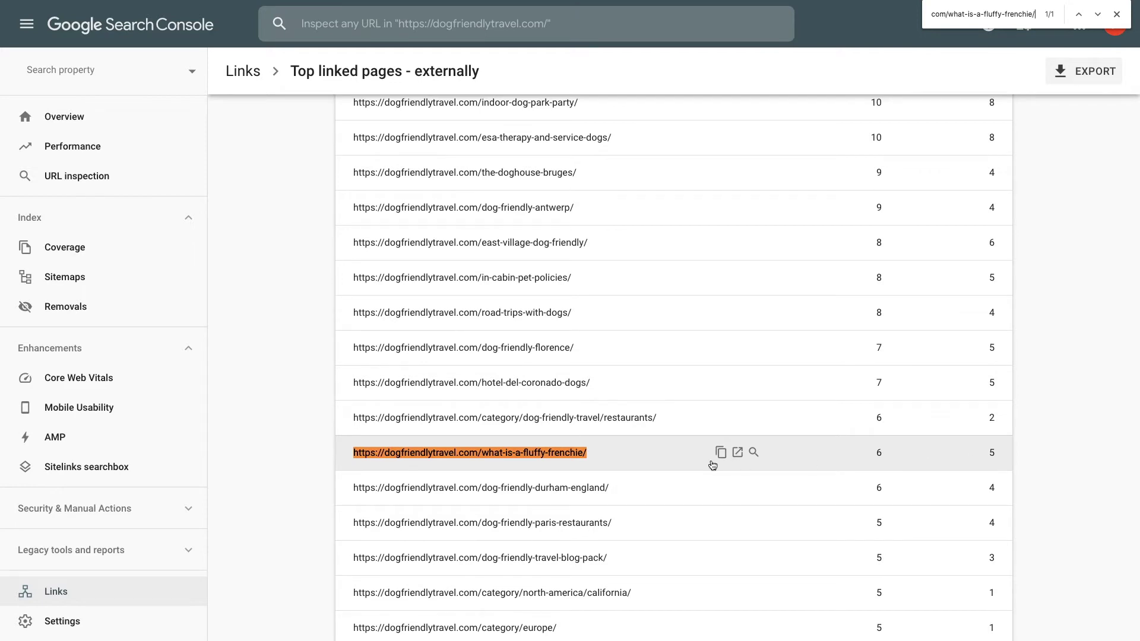
pyautogui.scroll(20, 712, 464)
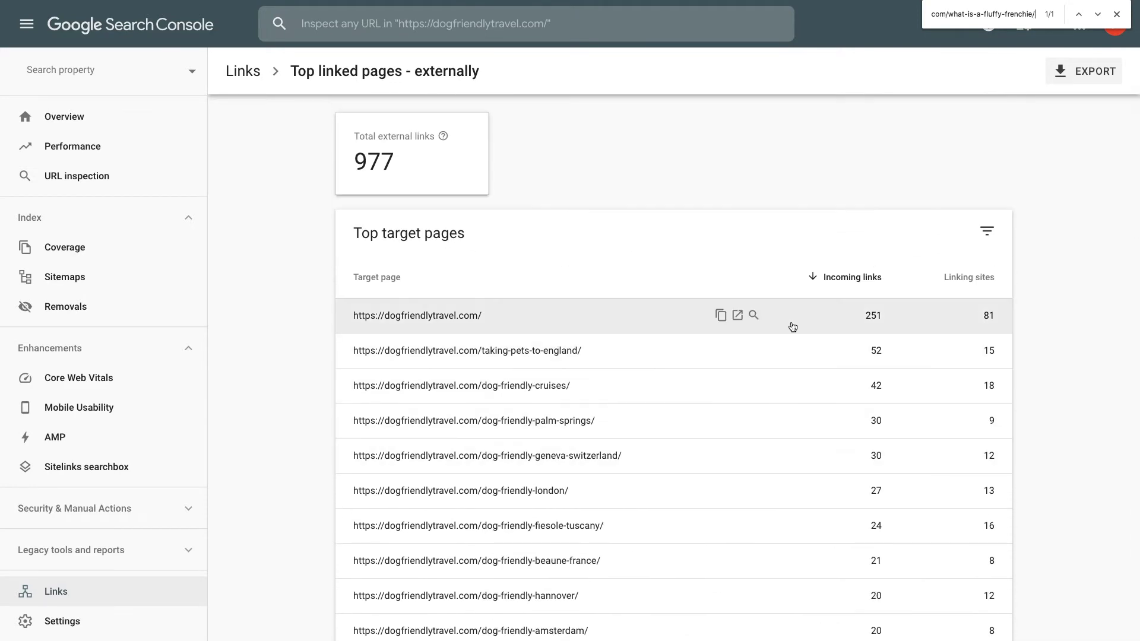
pyautogui.scroll(-20, 791, 326)
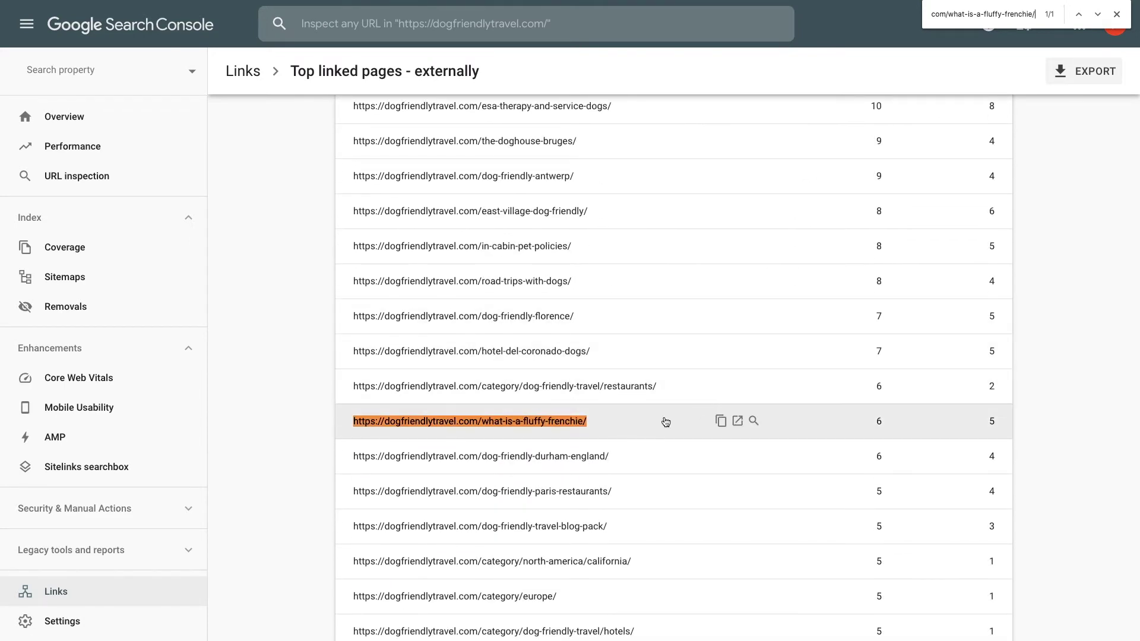
# Step: Open the fluffy-frenchie page's linking sites and check the pinterest.com links
pyautogui.click(665, 422)
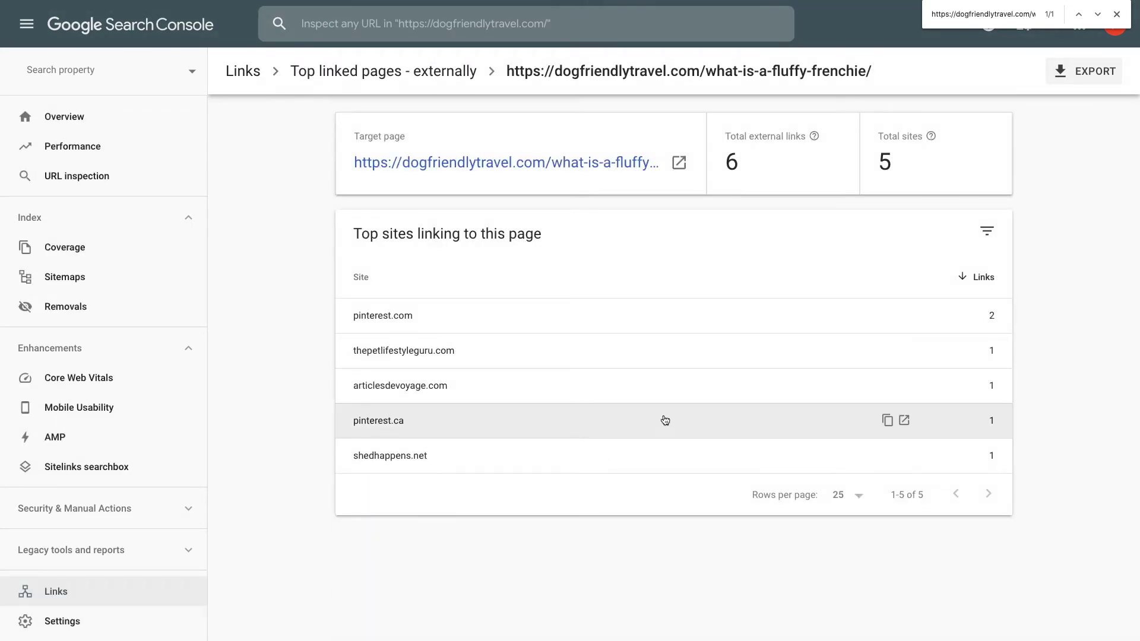
pyautogui.click(637, 325)
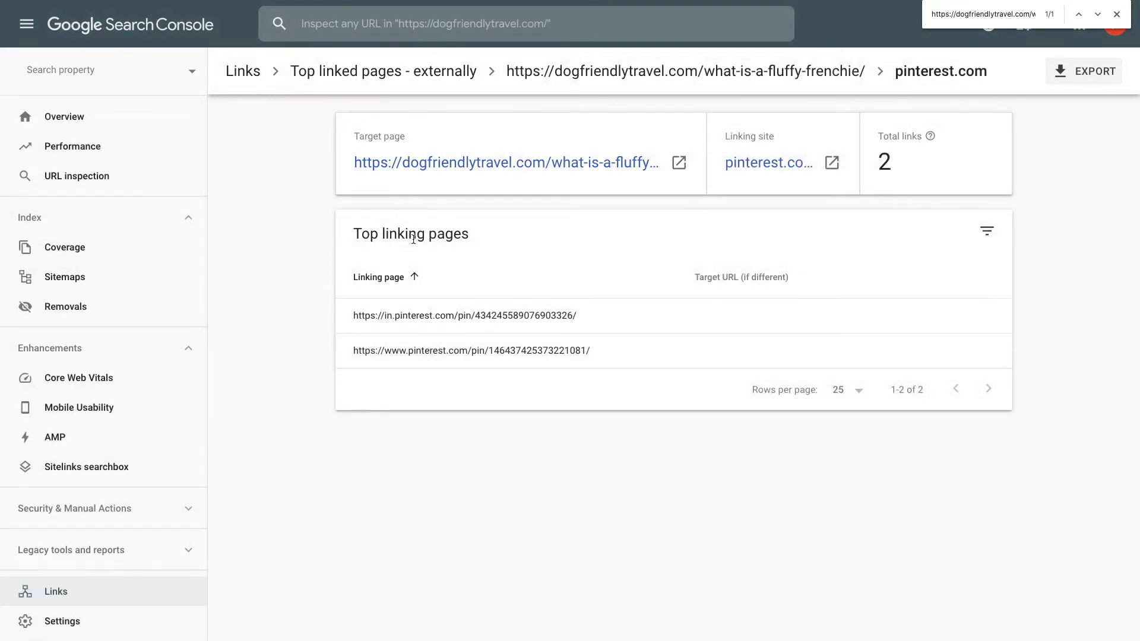
pyautogui.hscroll(-5, 403, 256)
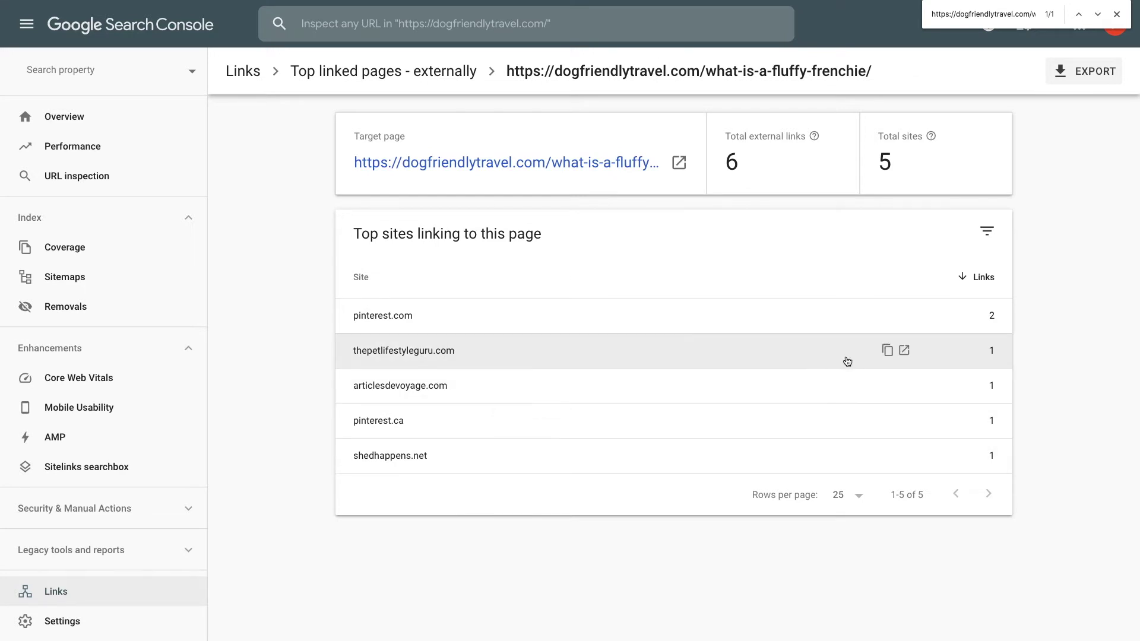
# Step: Look up articlesdevoyage.com in Ahrefs Site Explorer
pyautogui.click(886, 351)
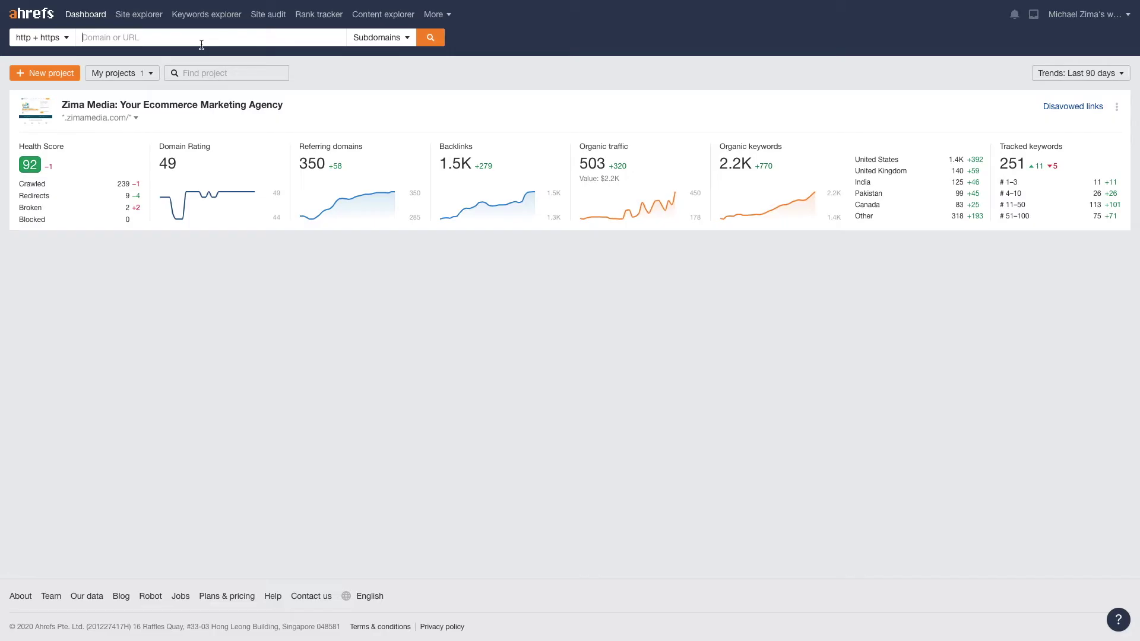
pyautogui.hotkey('ctrl', 'v')
pyautogui.press('Return')
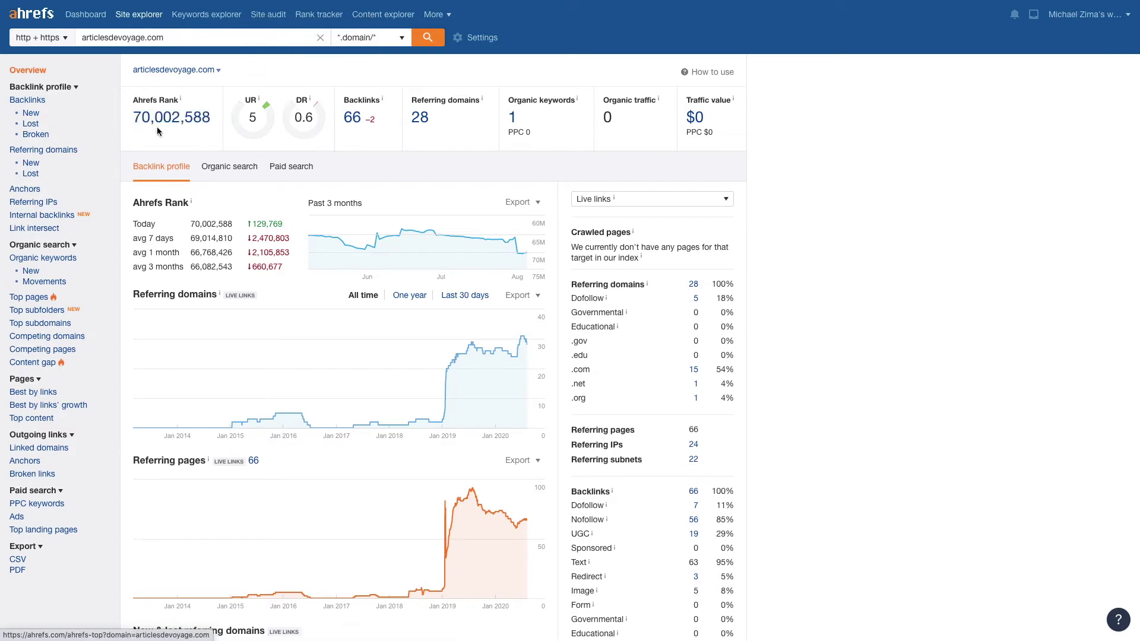
# Step: Return from the articlesdevoyage.com overview to the Search Console linking-sites report
pyautogui.hotkey('ctrl', 'shift', 'Tab')
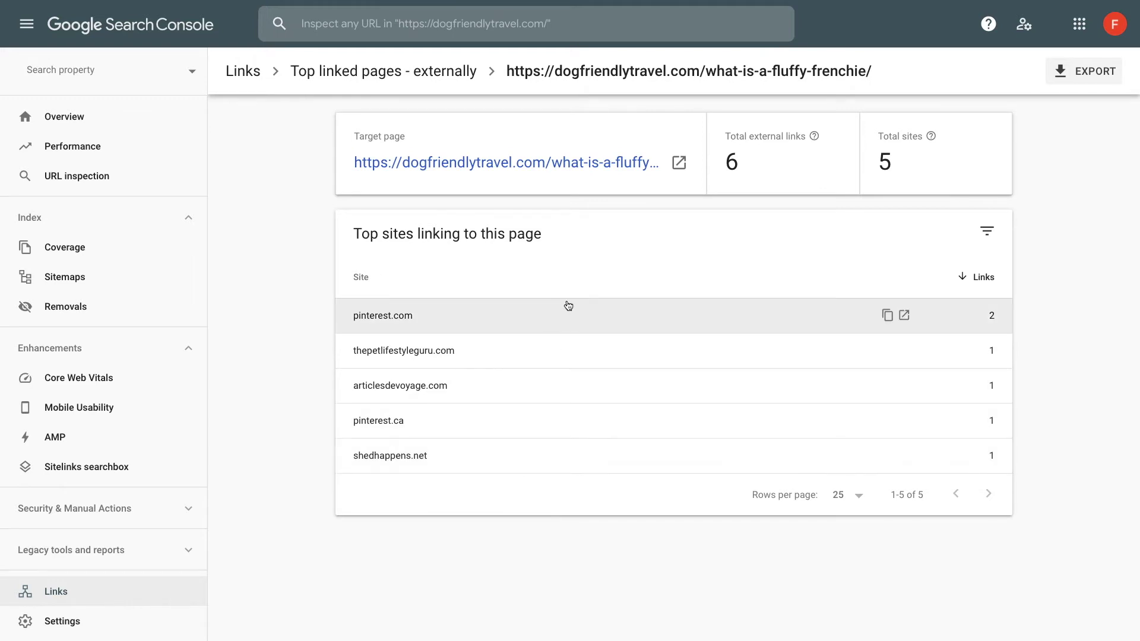
# Step: Open the fluffy-frenchie blog post and read down through the article and comments
pyautogui.click(680, 162)
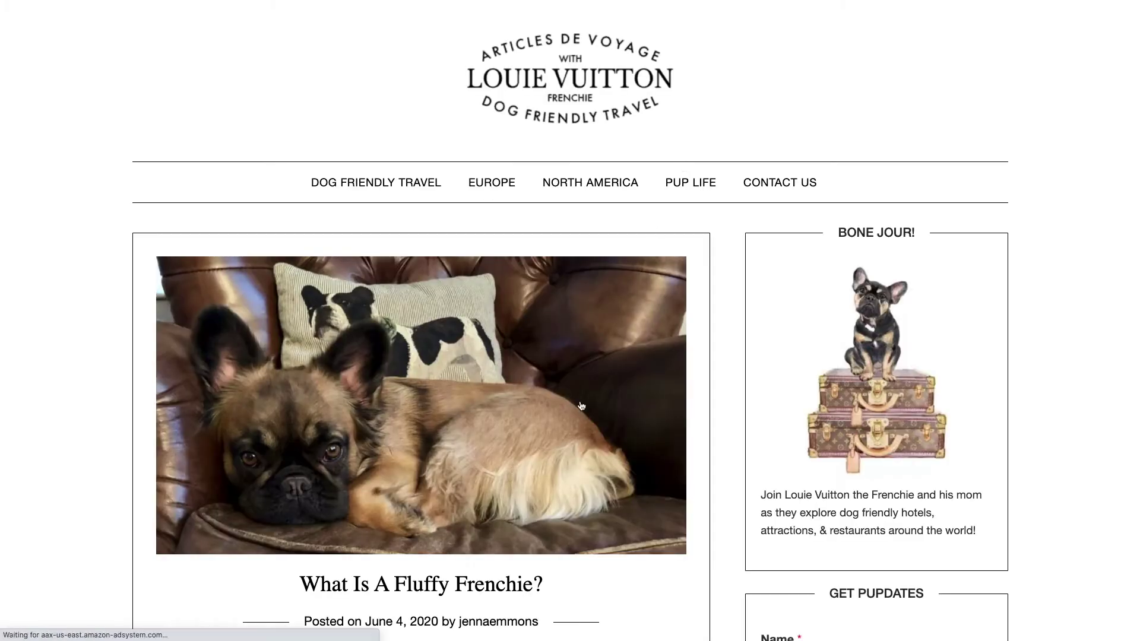
pyautogui.scroll(-10, 565, 448)
pyautogui.scroll(-15, 565, 448)
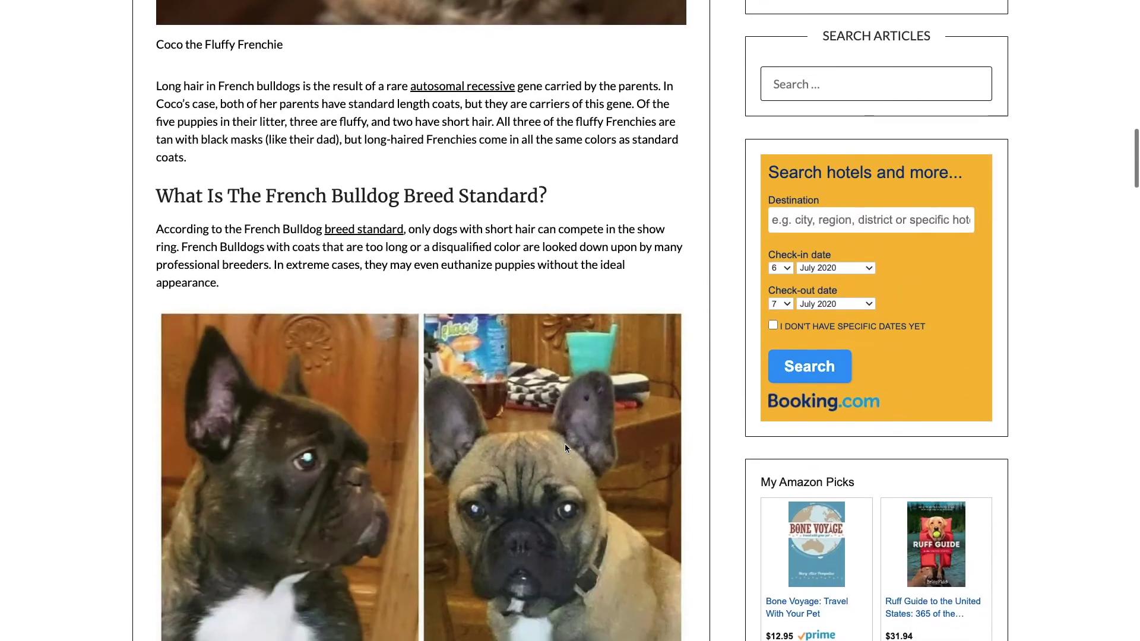
pyautogui.scroll(-20, 564, 449)
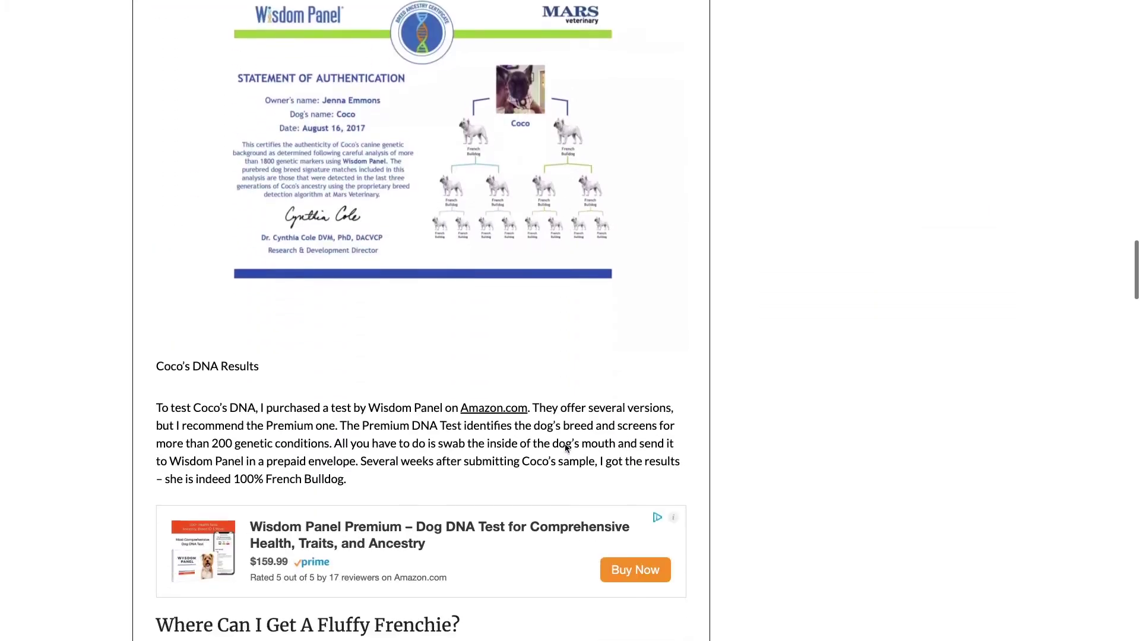
pyautogui.scroll(-20, 566, 448)
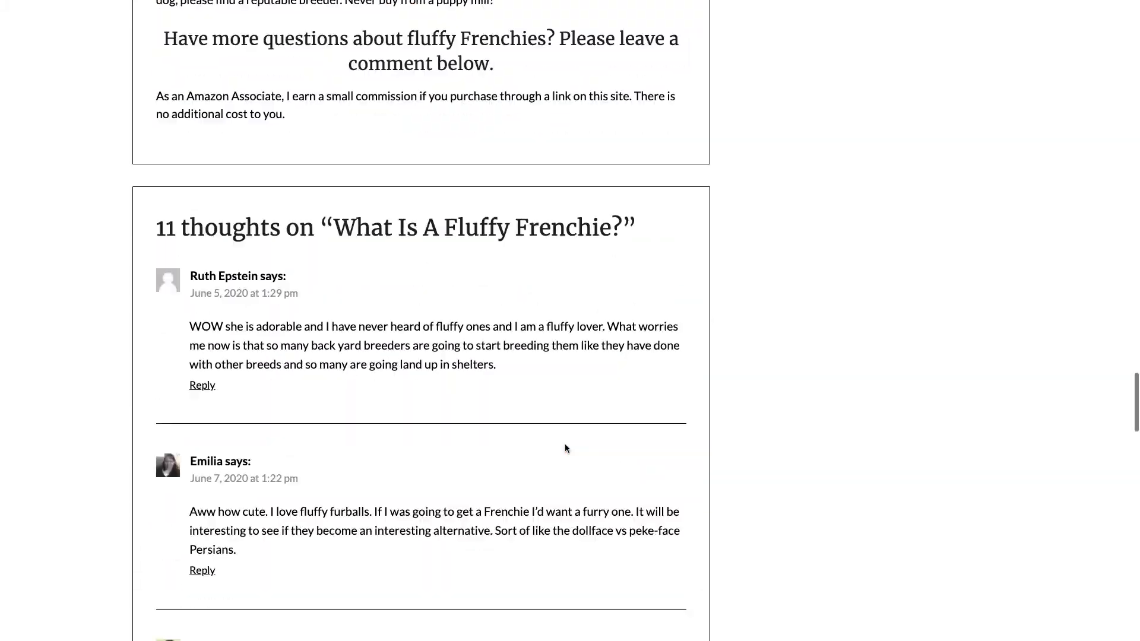
pyautogui.scroll(-10, 565, 448)
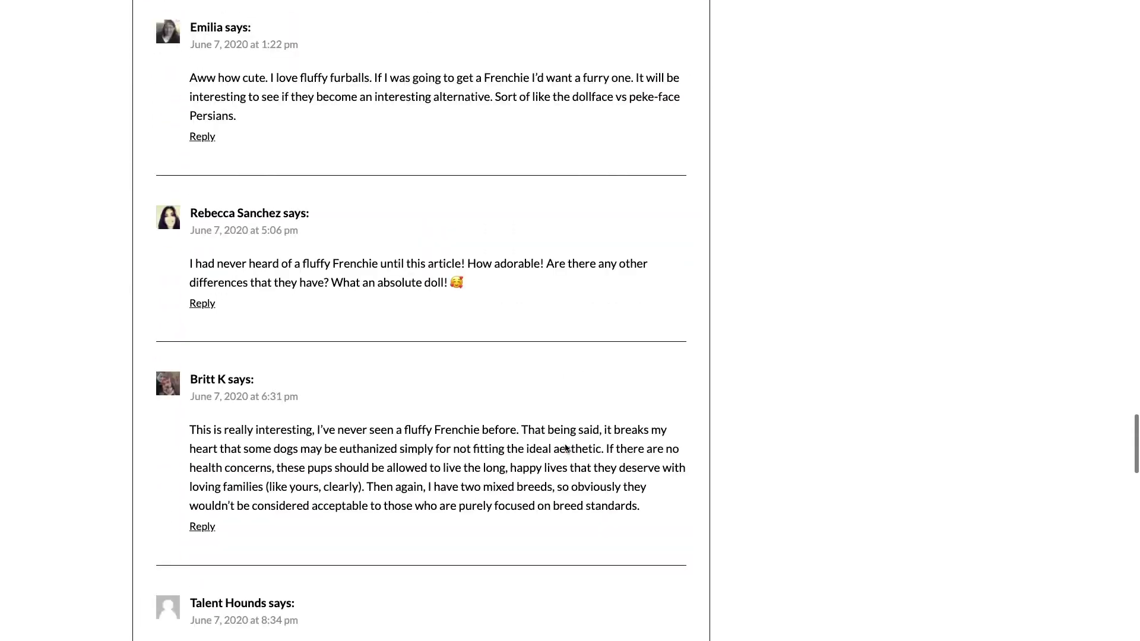
pyautogui.scroll(-15, 565, 445)
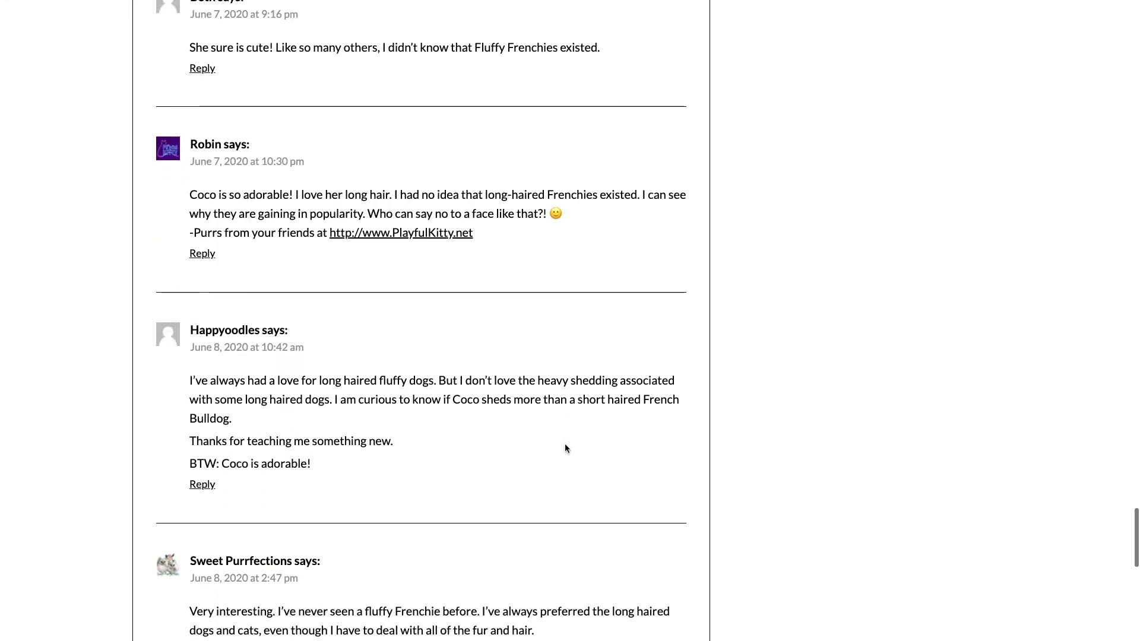
pyautogui.scroll(-5, 565, 445)
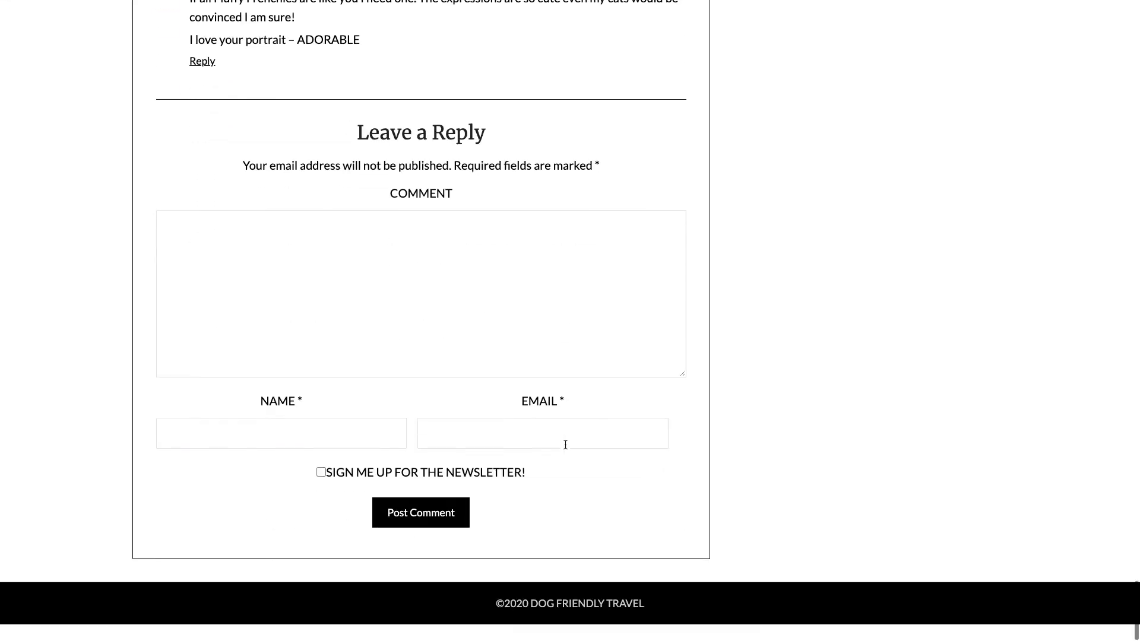
pyautogui.scroll(18, 565, 445)
pyautogui.scroll(20, 565, 445)
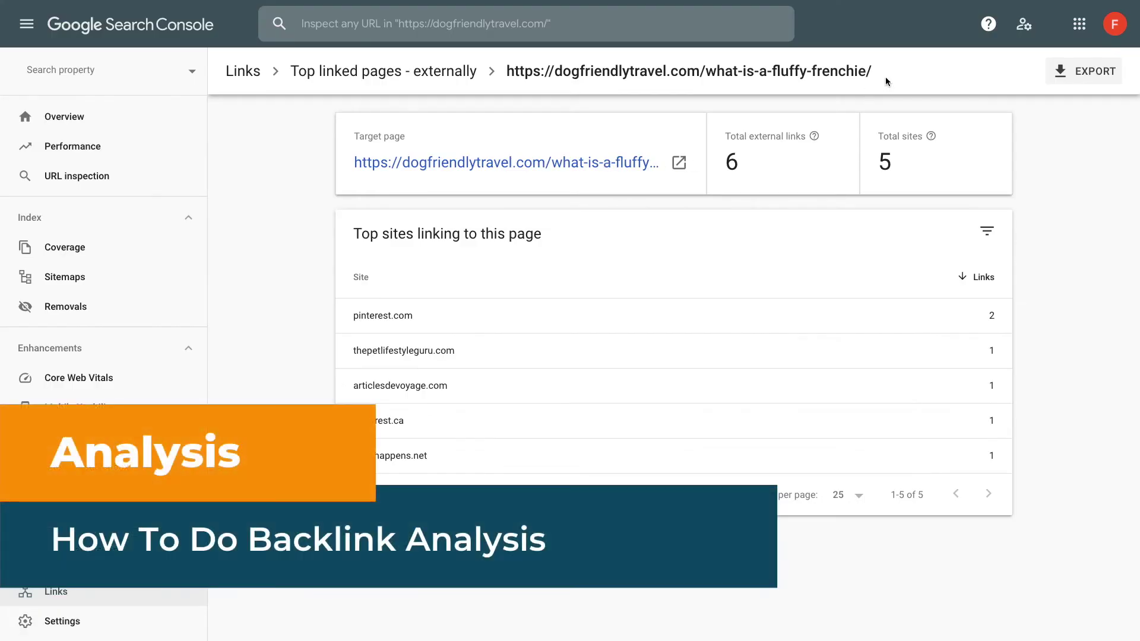
# Step: Select and copy the fluffy-frenchie page's full URL from the breadcrumb
pyautogui.moveTo(504, 71); pyautogui.dragTo(887, 75)
pyautogui.press('super+c')
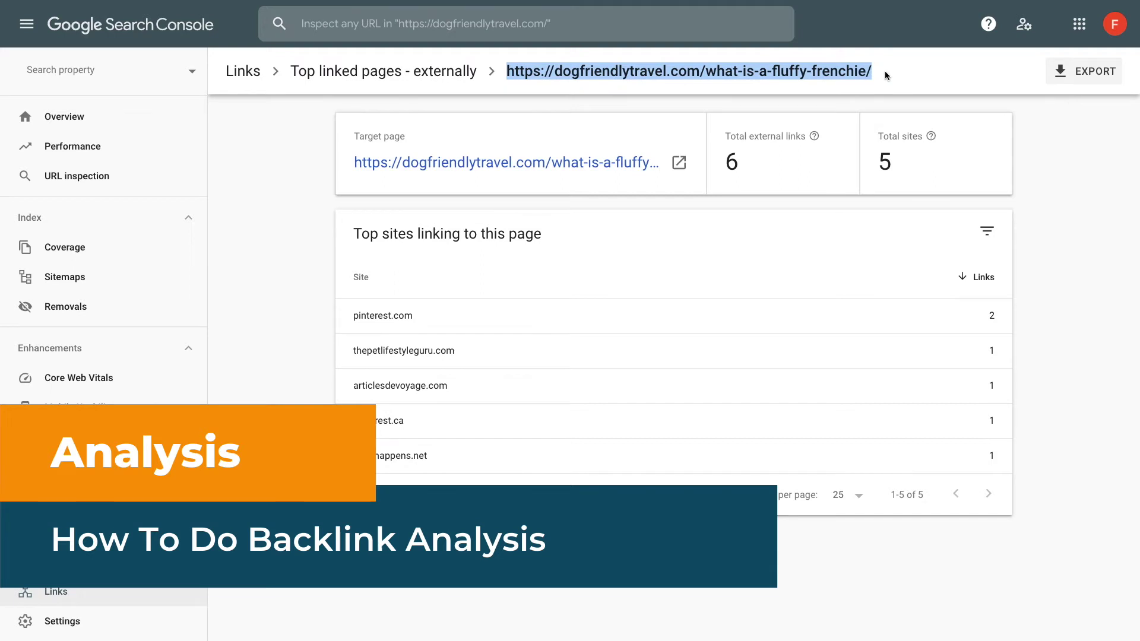
pyautogui.click(885, 71)
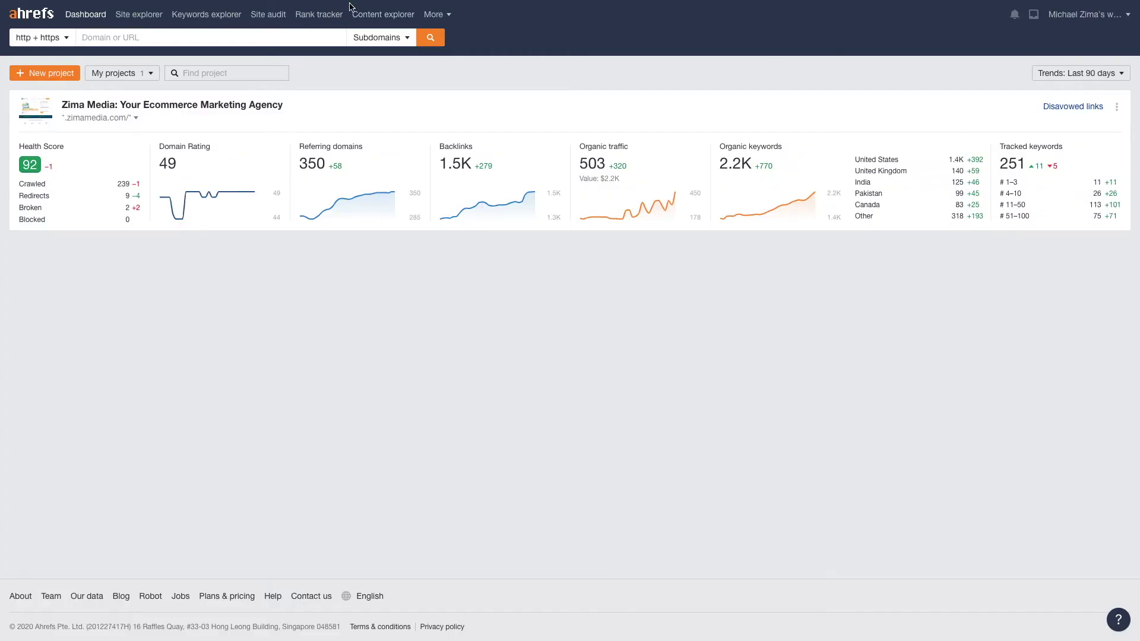
# Step: Analyse the fluffy-frenchie URL in Ahrefs, view referring domain healthlifes.info, then go to Keywords Explorer
pyautogui.press('super+v')
pyautogui.press('Return')
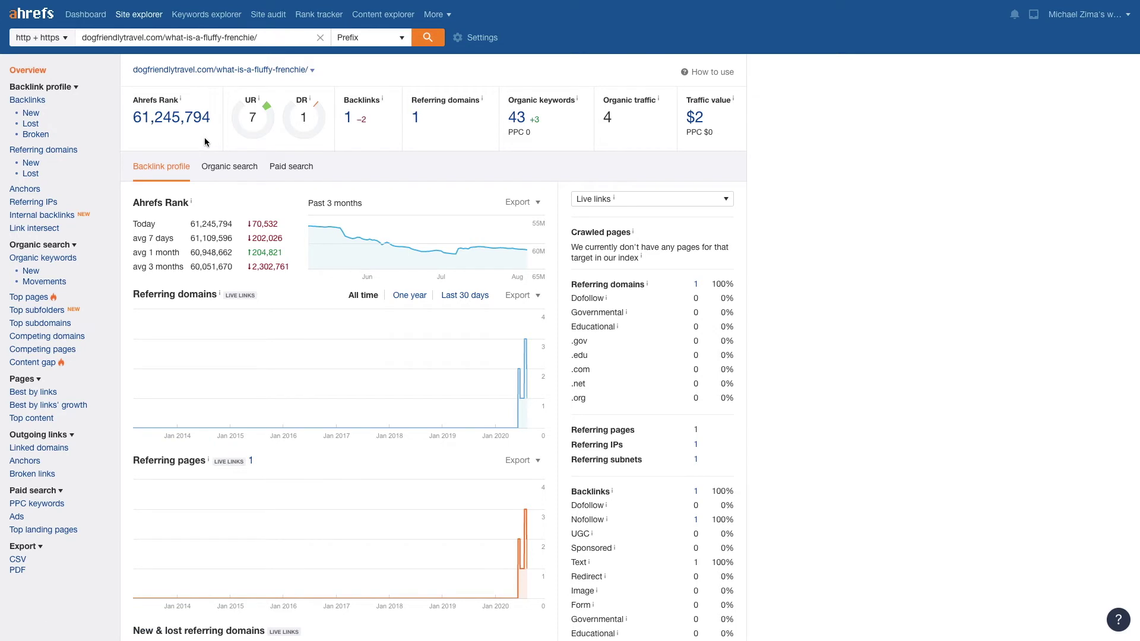
pyautogui.click(416, 118)
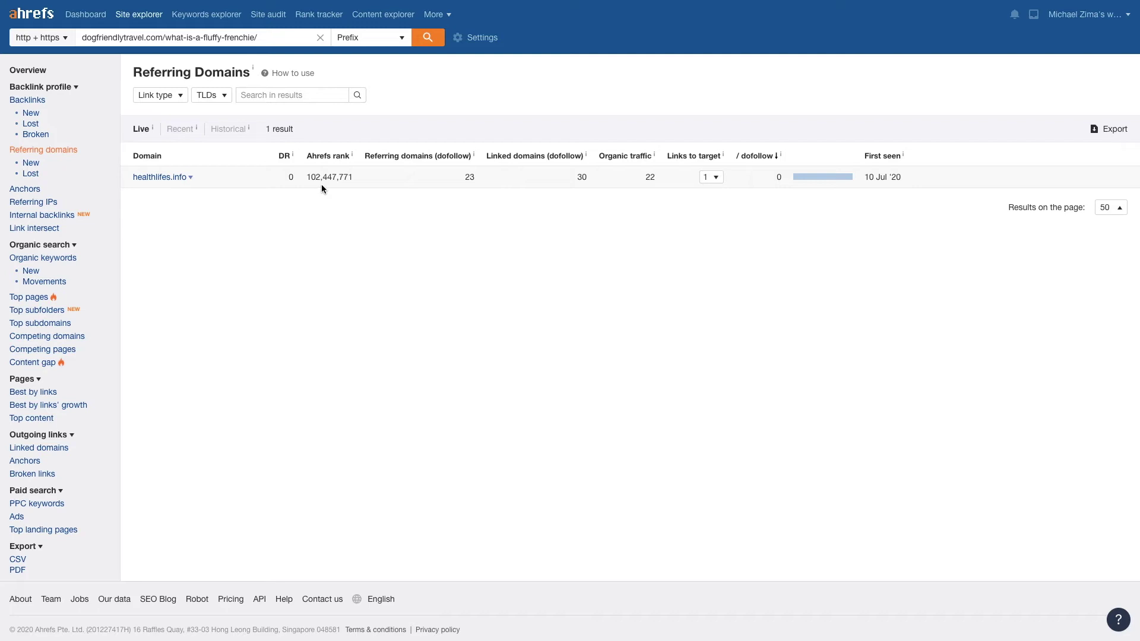
pyautogui.click(232, 14)
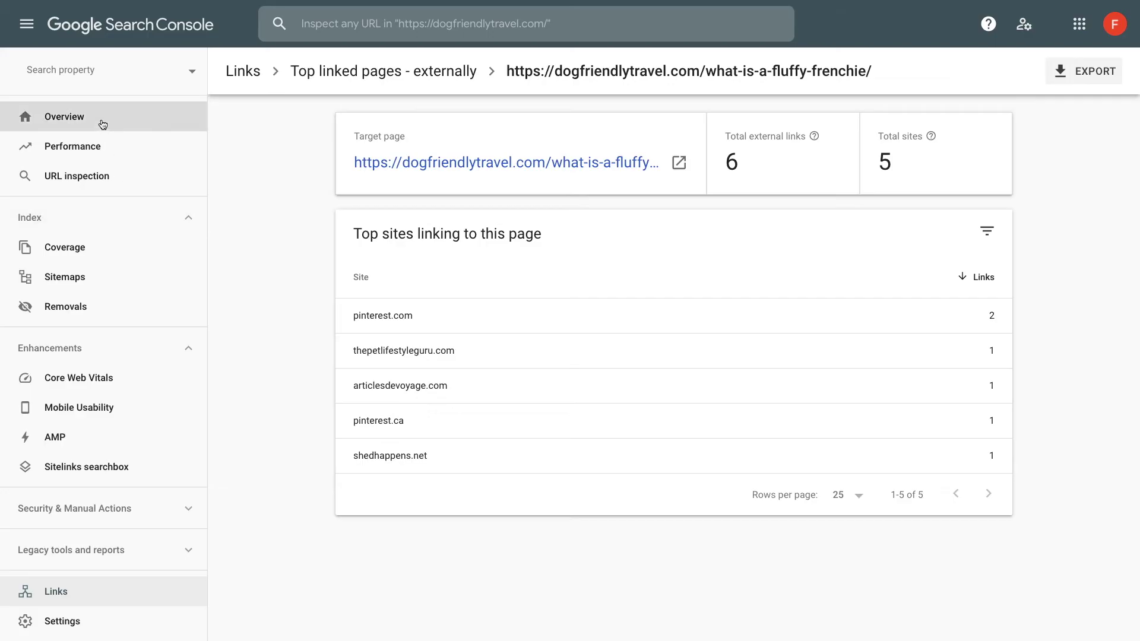
# Step: Open the full performance report and filter it to the what-is-a-fluffy-frenchie page
pyautogui.click(101, 122)
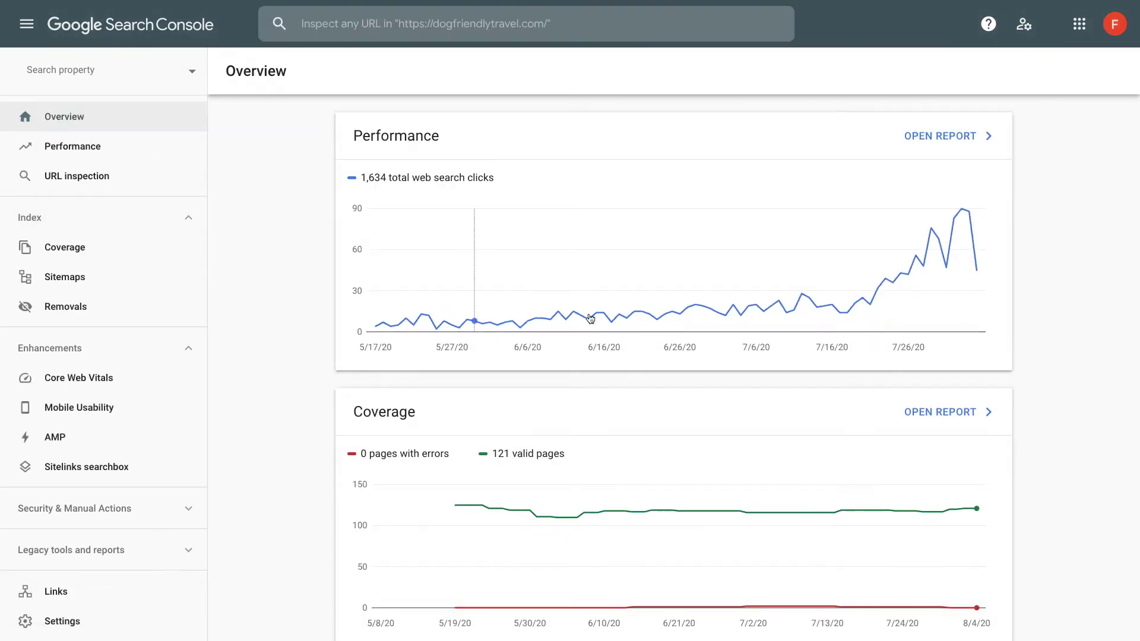
pyautogui.click(942, 137)
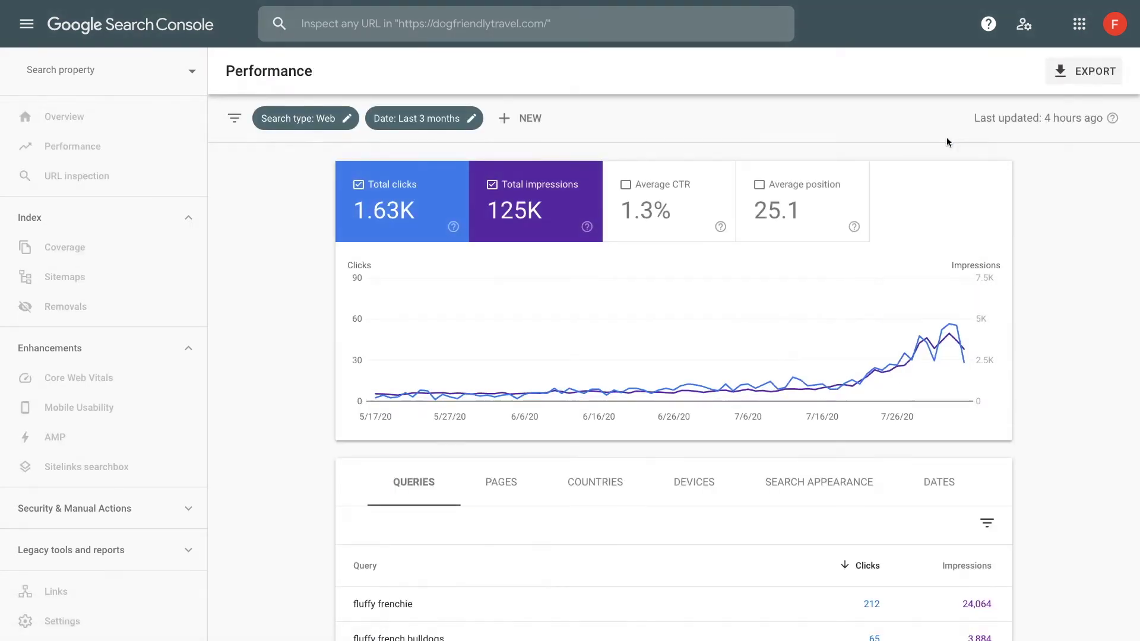
pyautogui.scroll(-2, 623, 406)
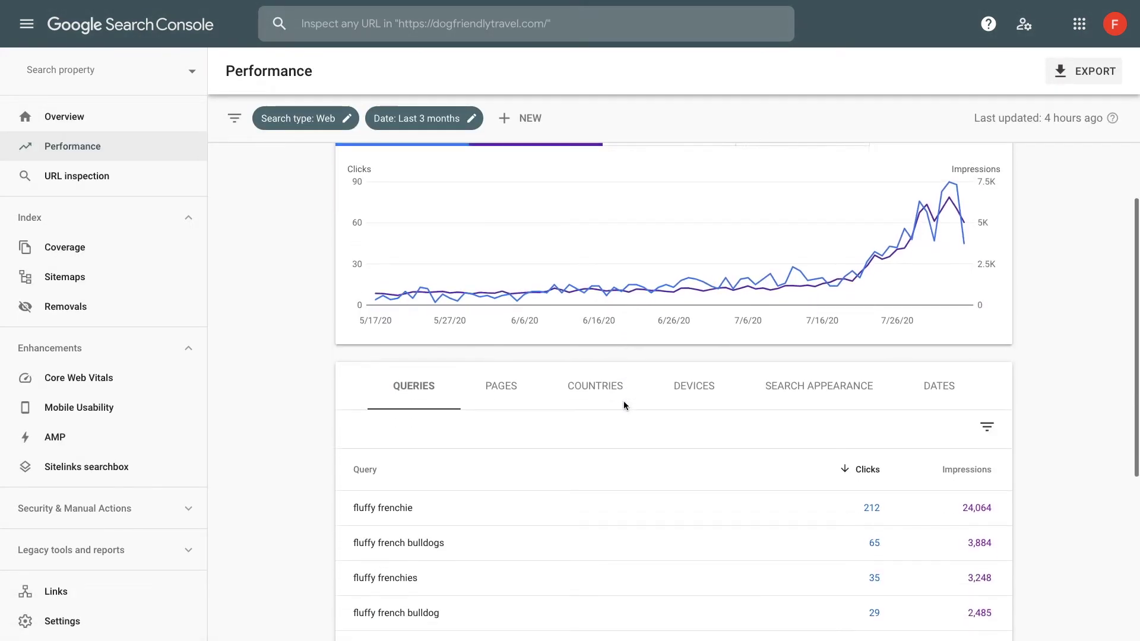
pyautogui.click(512, 385)
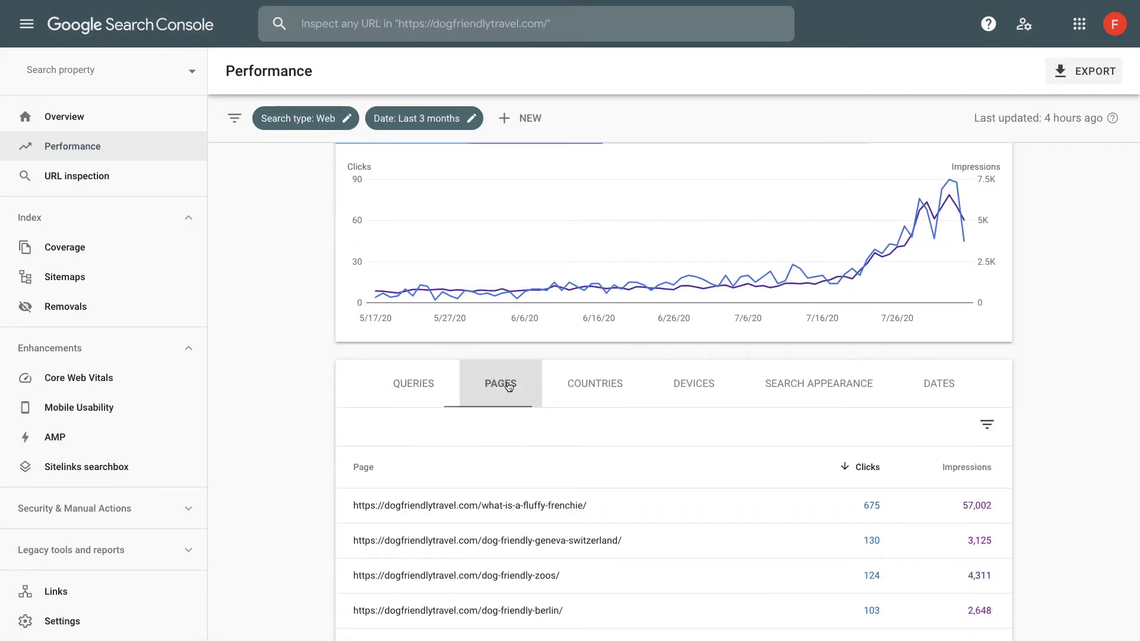
pyautogui.click(633, 506)
# Step: List that page's ranking queries and select the 'fluffy frenchie' query text
pyautogui.scroll(-2, 330, 496)
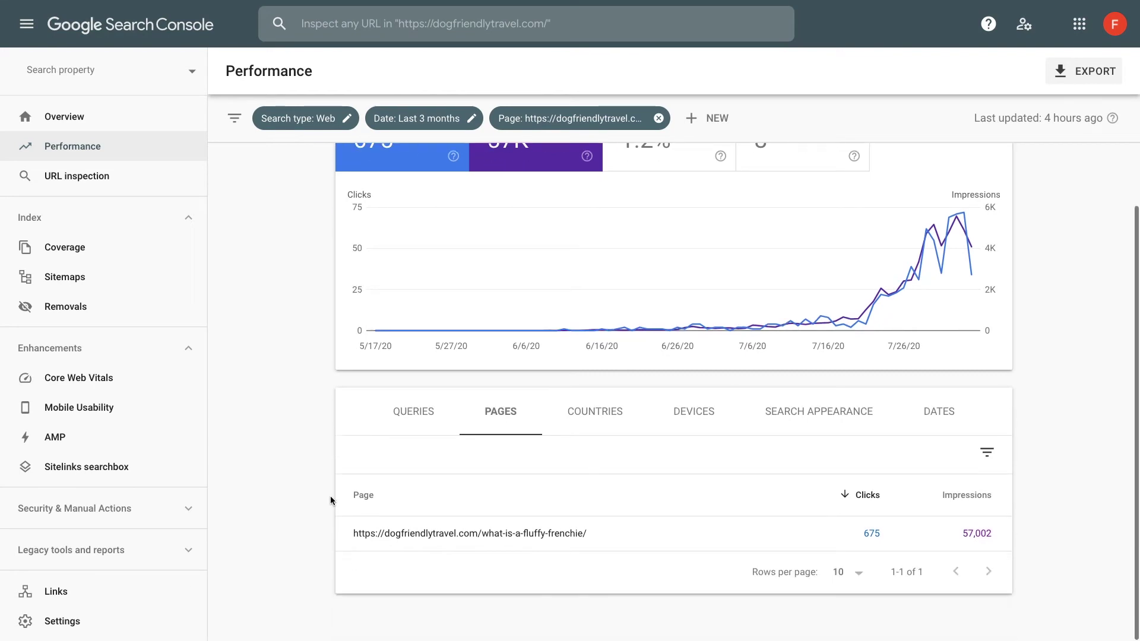
pyautogui.click(418, 410)
pyautogui.scroll(-2, 315, 462)
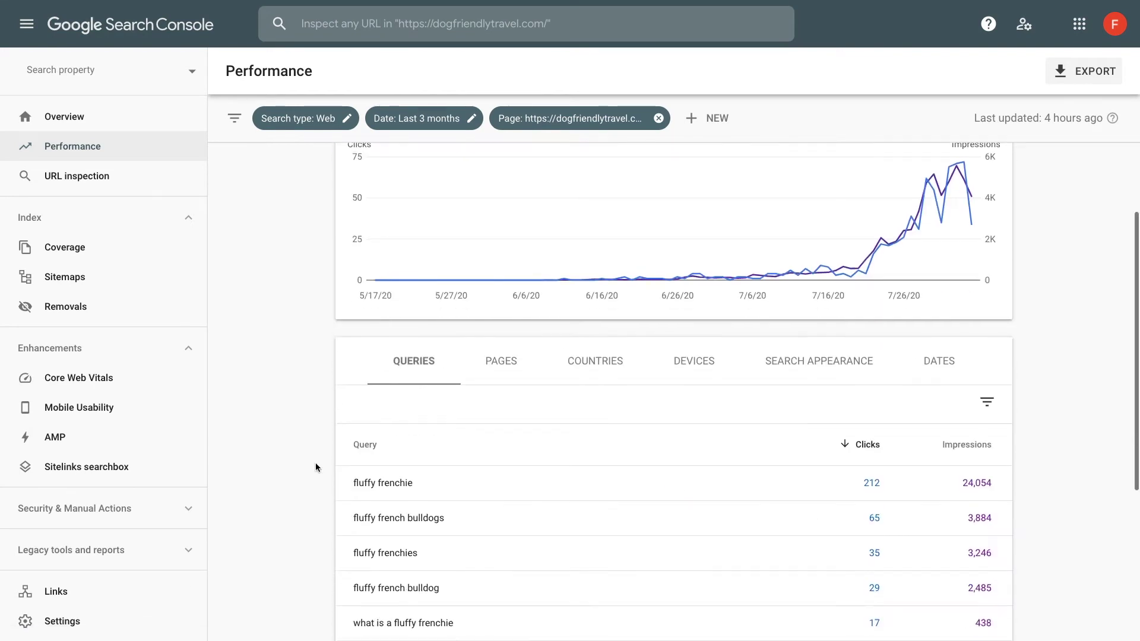
pyautogui.scroll(-1, 315, 462)
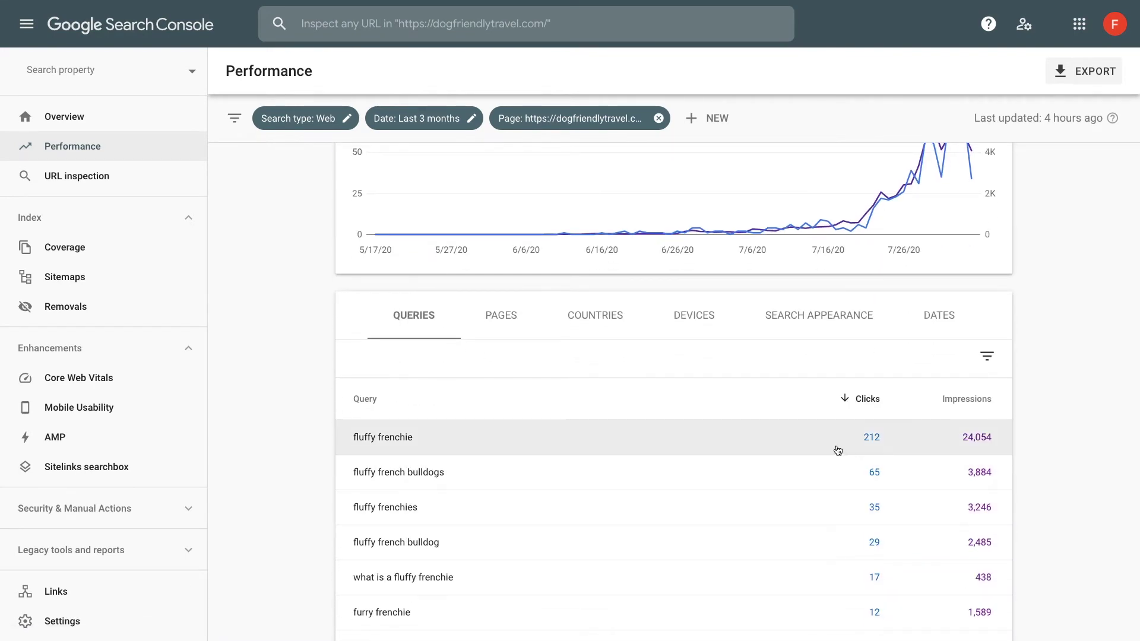
pyautogui.moveTo(432, 437); pyautogui.dragTo(342, 435)
pyautogui.hotkey('ctrl', 'c')
# Step: Look up 'fluffy frenchie' in Keywords Explorer and enlarge its SERP overview, where dogfriendlytravel.com ranks 10th
pyautogui.hotkey('ctrl', 'Tab')
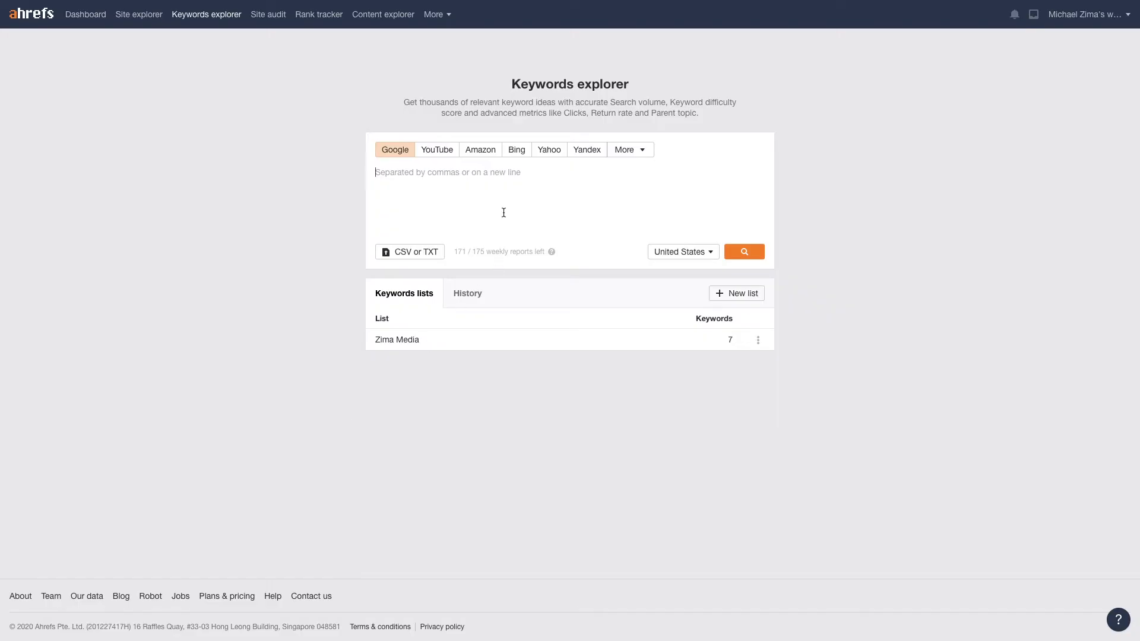
pyautogui.hotkey('ctrl', 'v')
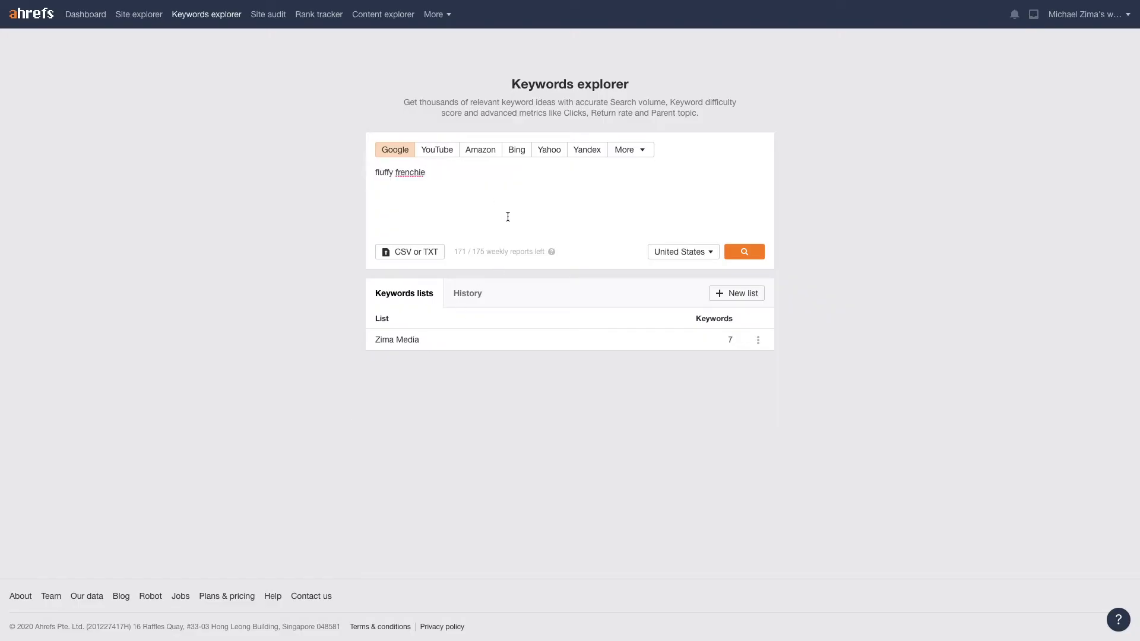
pyautogui.press('Return')
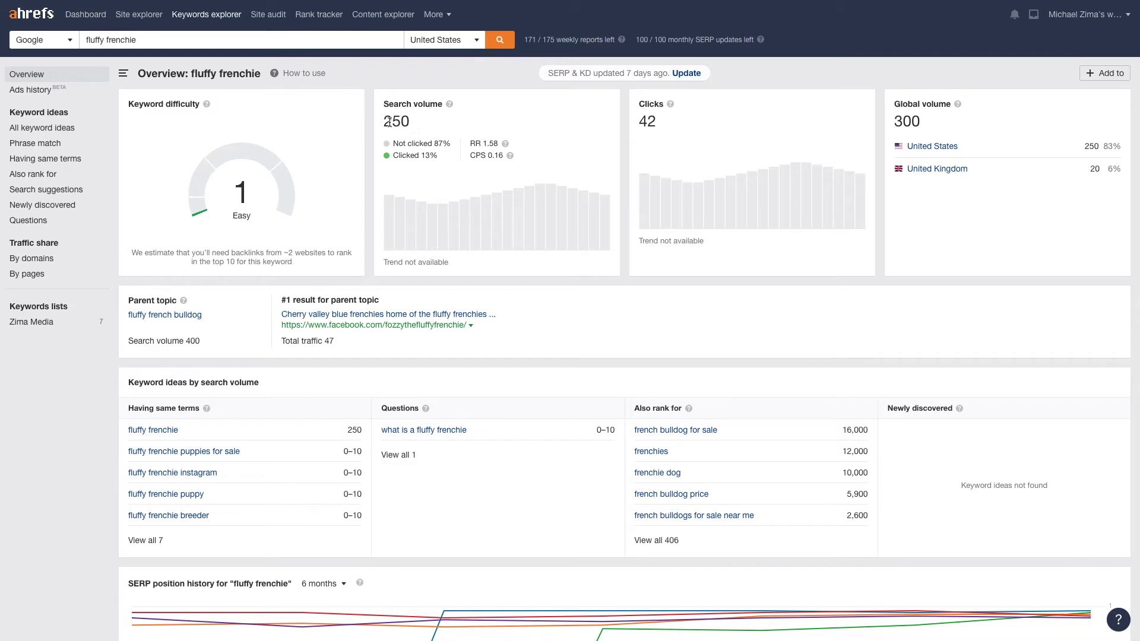
pyautogui.scroll(-2, 396, 243)
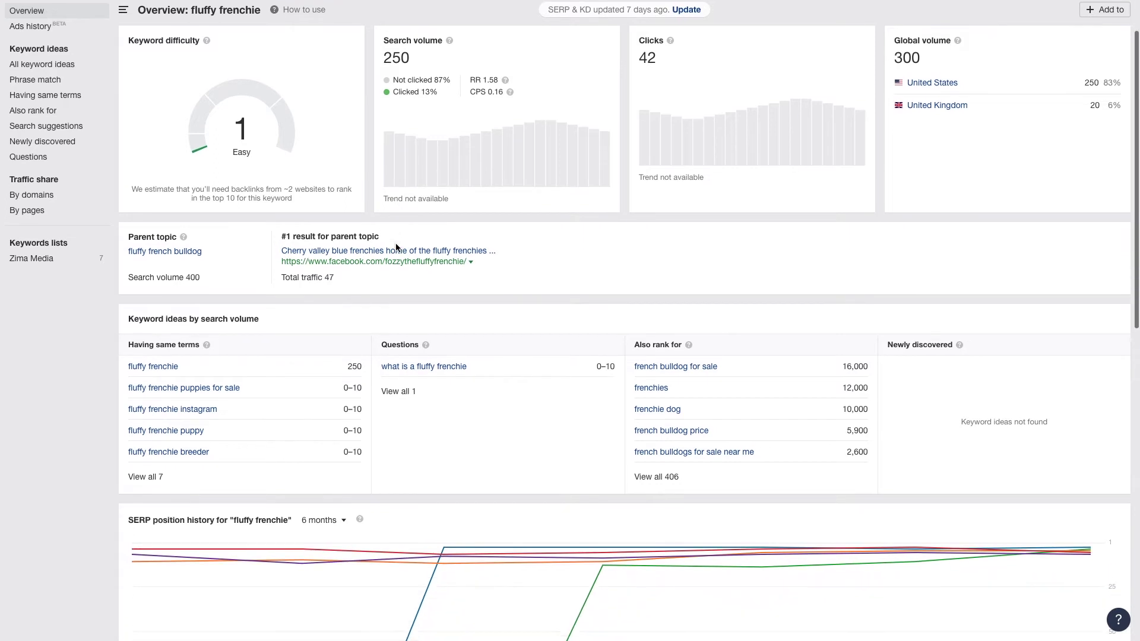
pyautogui.scroll(-5, 396, 244)
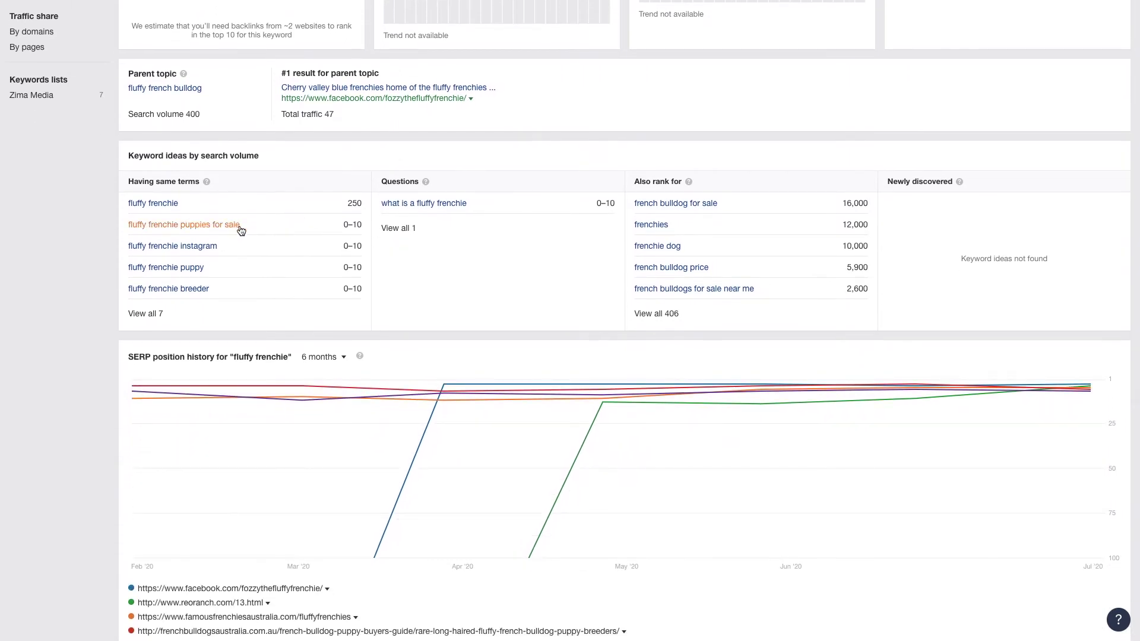
pyautogui.scroll(-10, 311, 280)
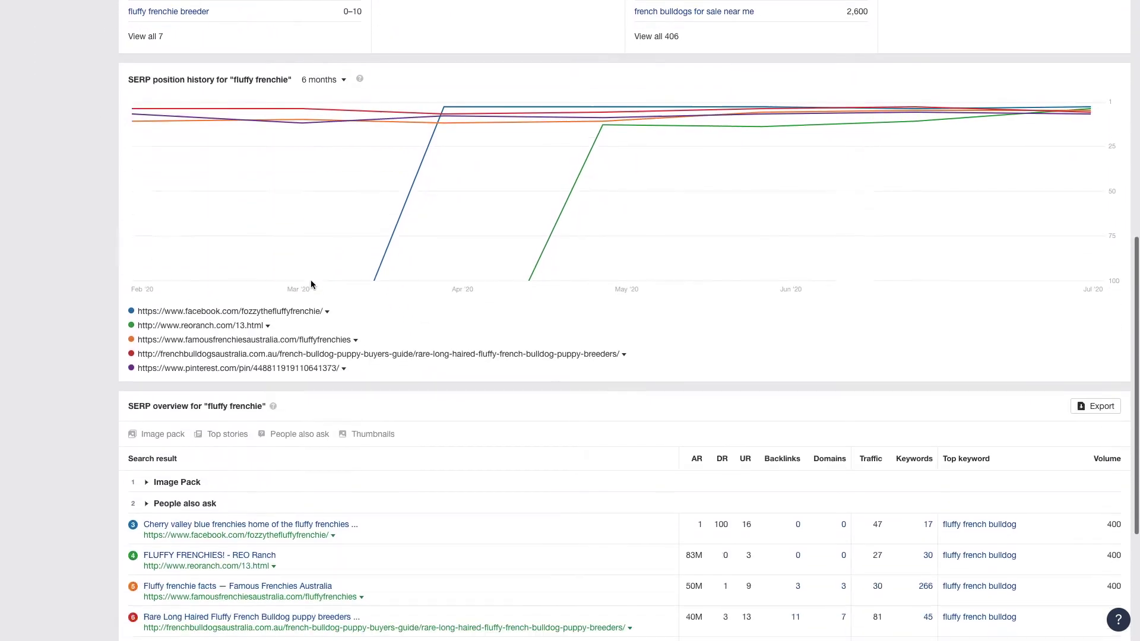
pyautogui.hotkey('ctrl', '+')
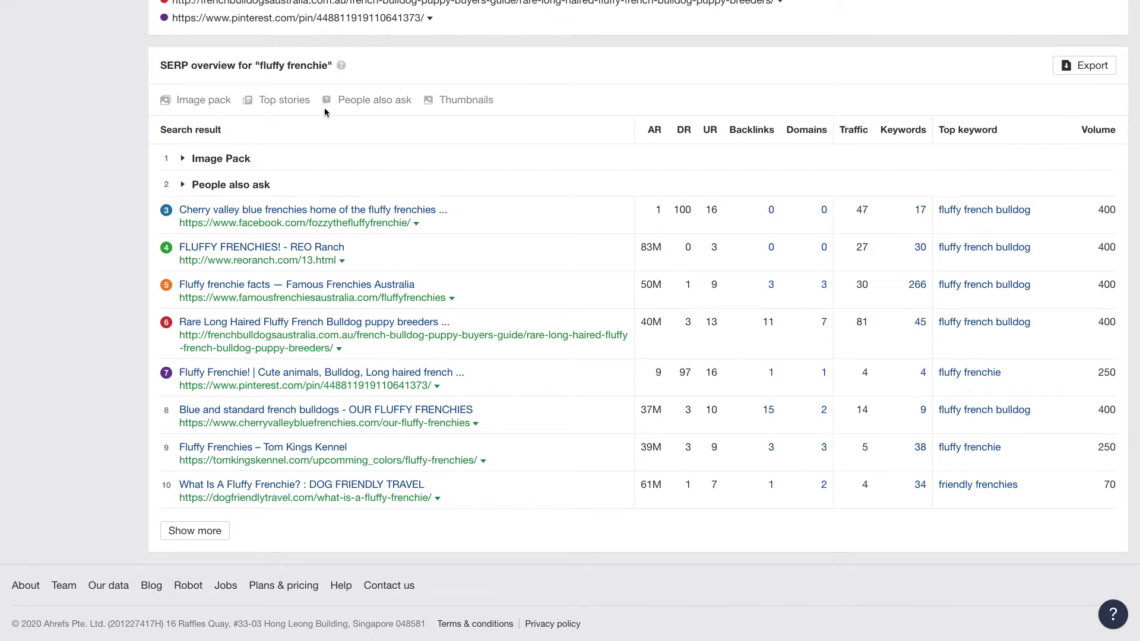
pyautogui.click(204, 166)
pyautogui.click(205, 168)
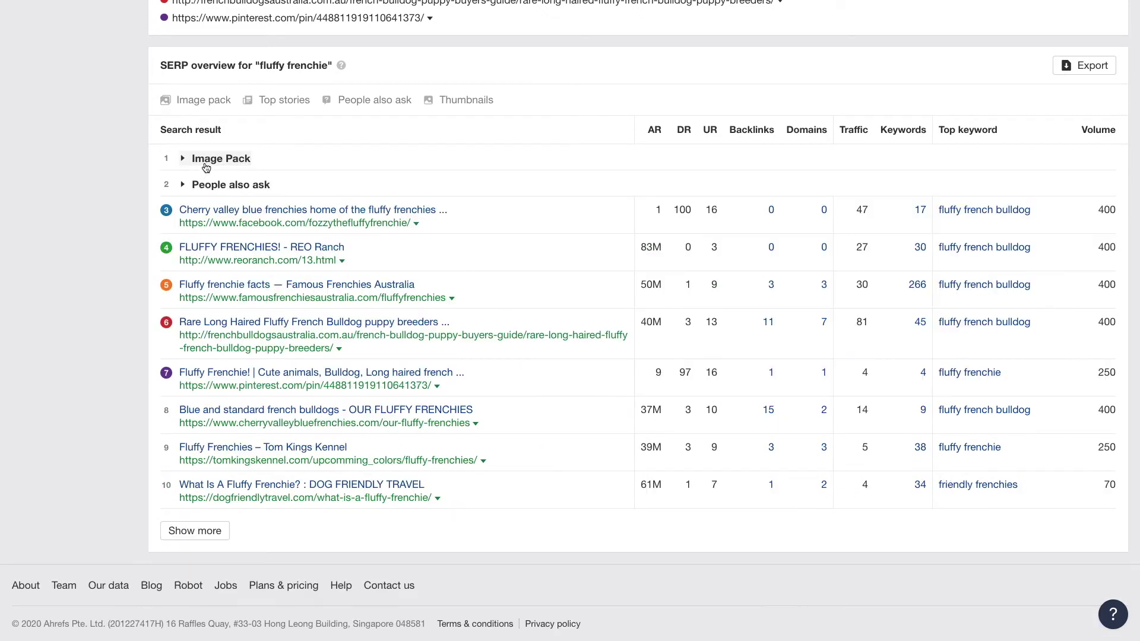
pyautogui.click(204, 191)
pyautogui.click(204, 191)
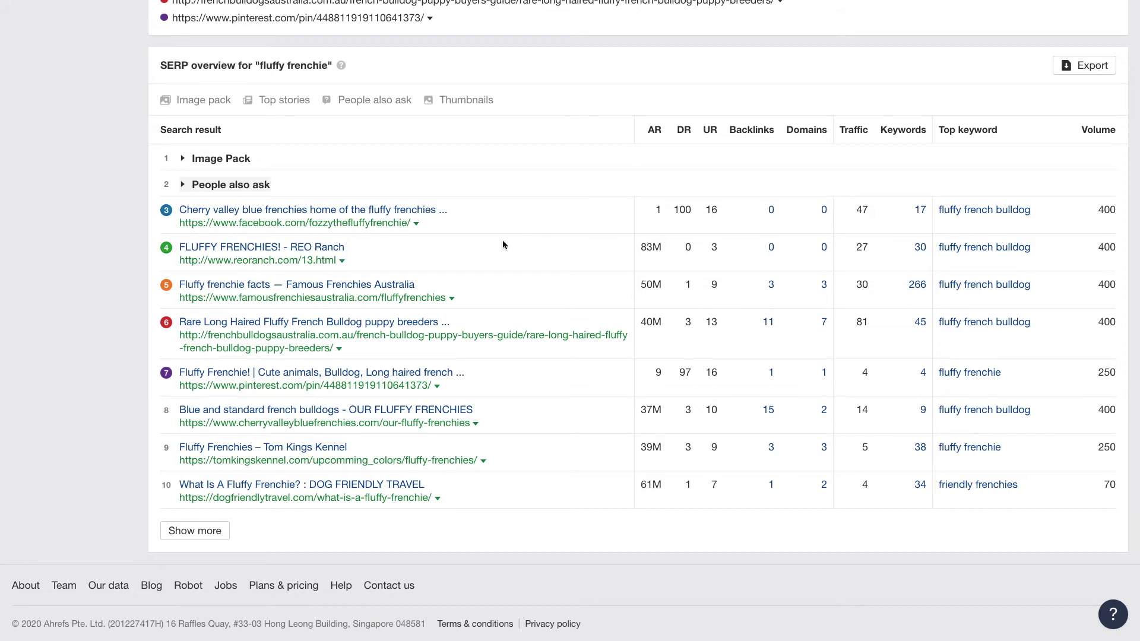
pyautogui.click(312, 259)
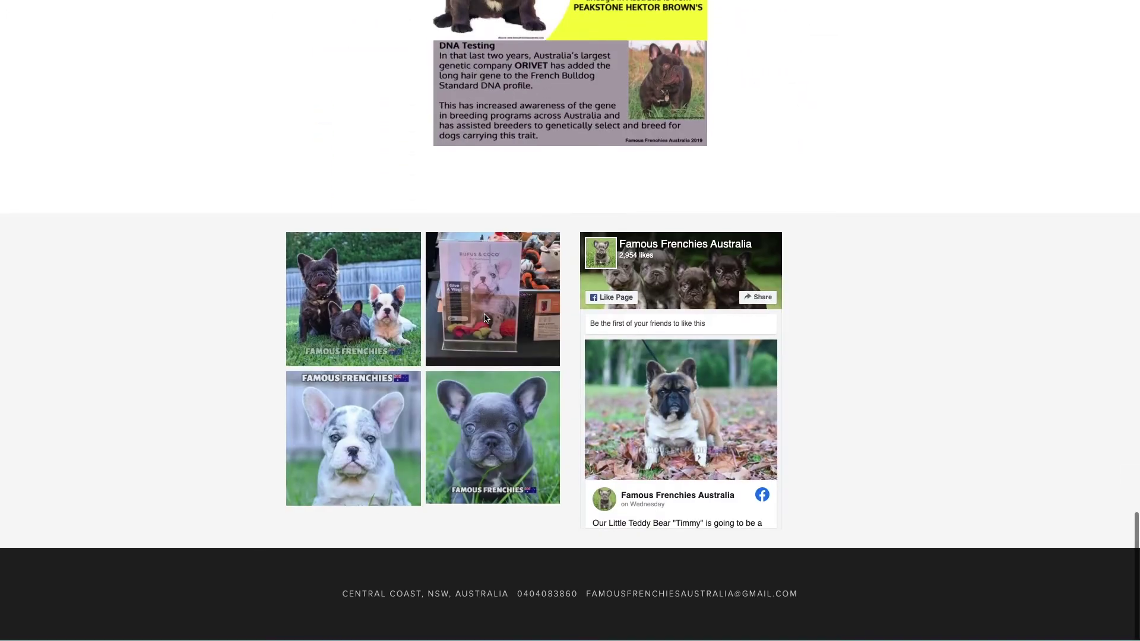
# Step: Skim the Famous Frenchies fluffy French bulldog article, then close it to return to Ahrefs
pyautogui.scroll(20, 484, 318)
pyautogui.scroll(10, 484, 318)
pyautogui.scroll(-13, 485, 319)
pyautogui.scroll(-20, 484, 318)
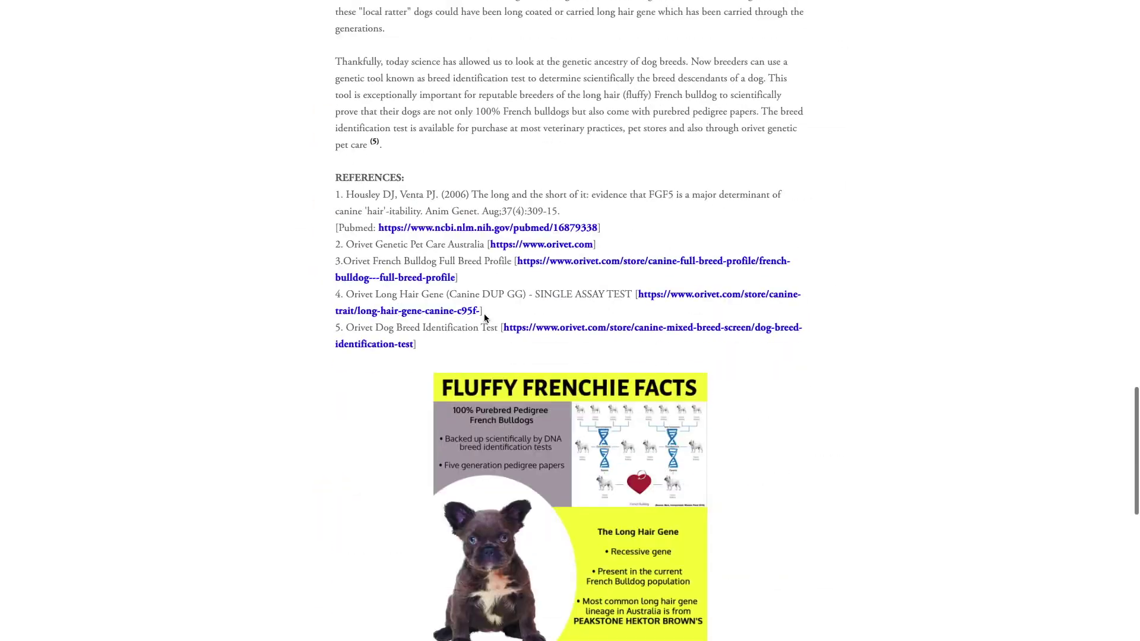
pyautogui.scroll(20, 484, 318)
pyautogui.scroll(15, 484, 318)
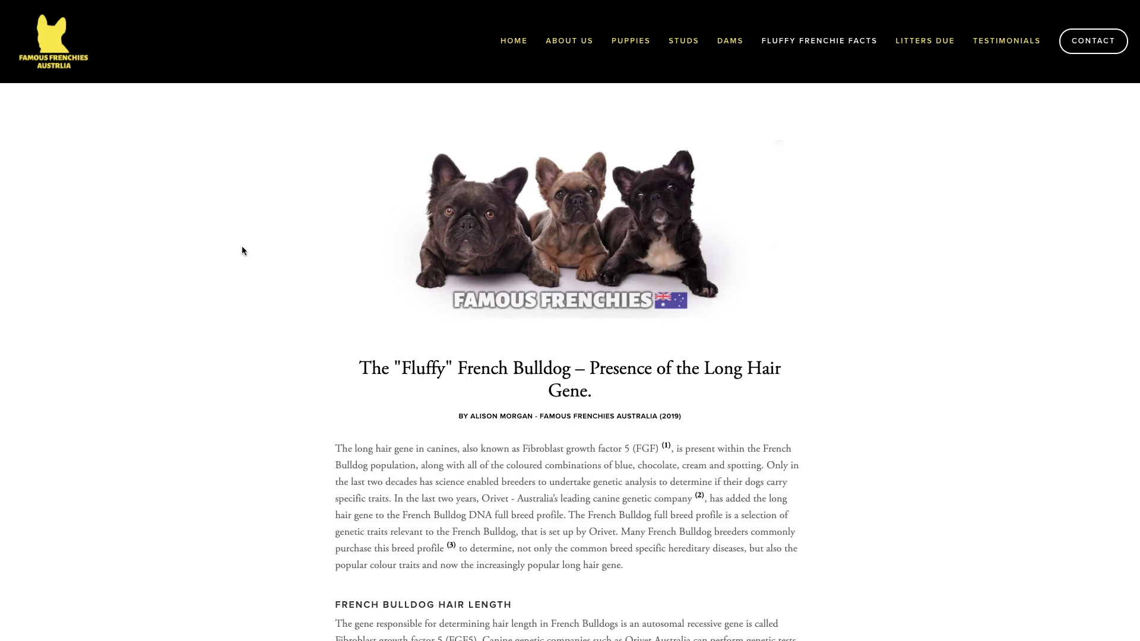
pyautogui.hotkey('ctrl', 'w')
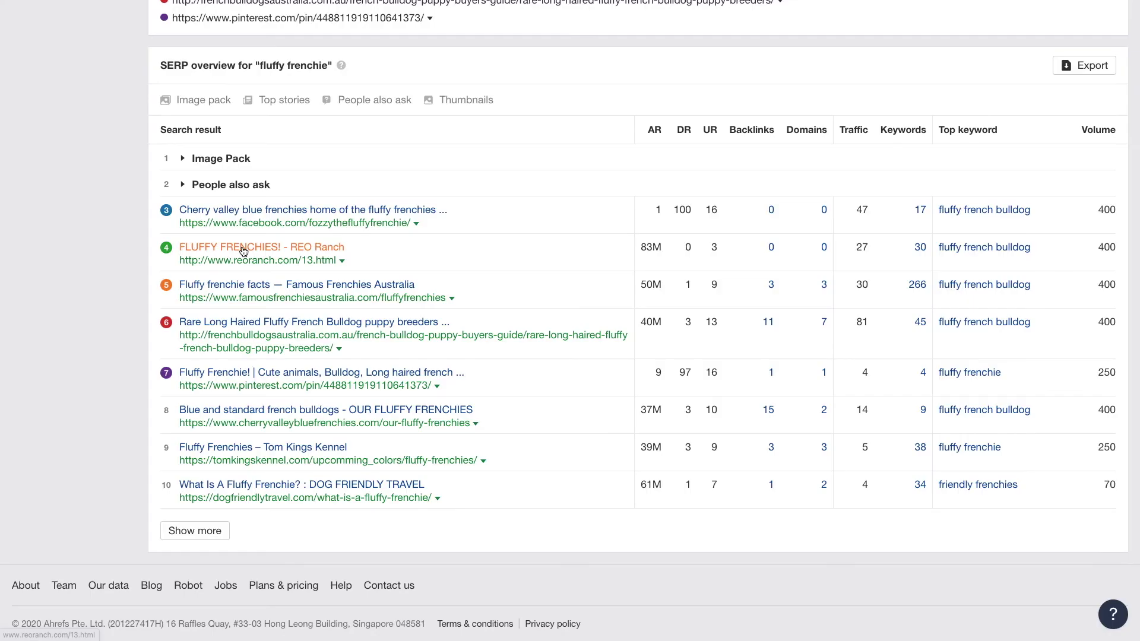
# Step: Open Referring domains for the Famous Frenchies Australia page from its Domains count of 3
pyautogui.click(823, 288)
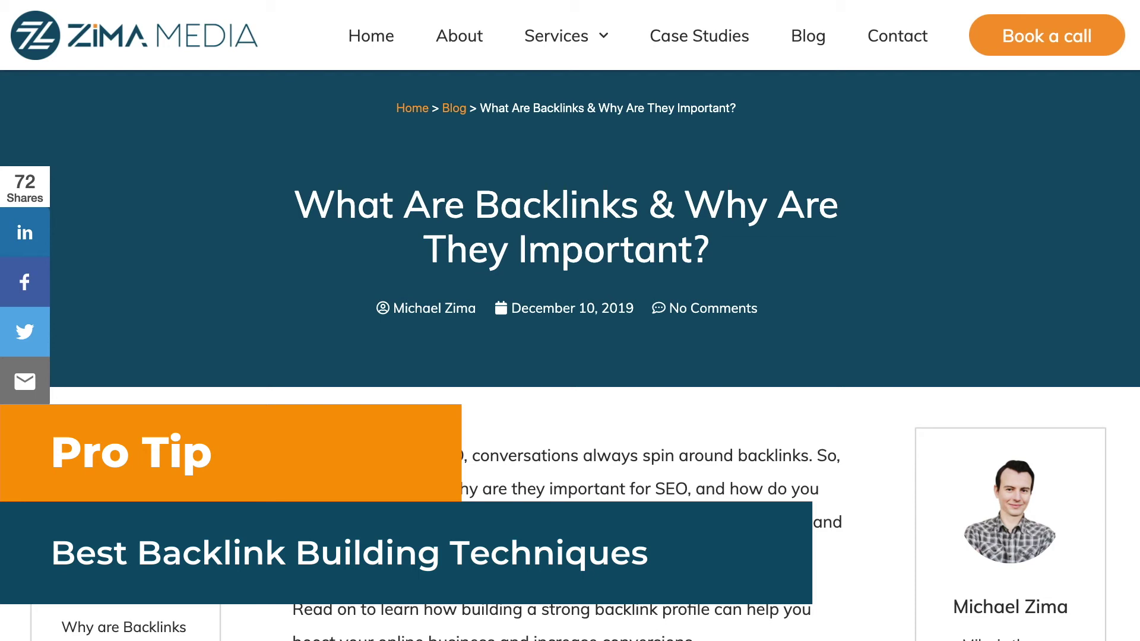
pyautogui.scroll(-1, 594, 356)
pyautogui.scroll(1, 593, 356)
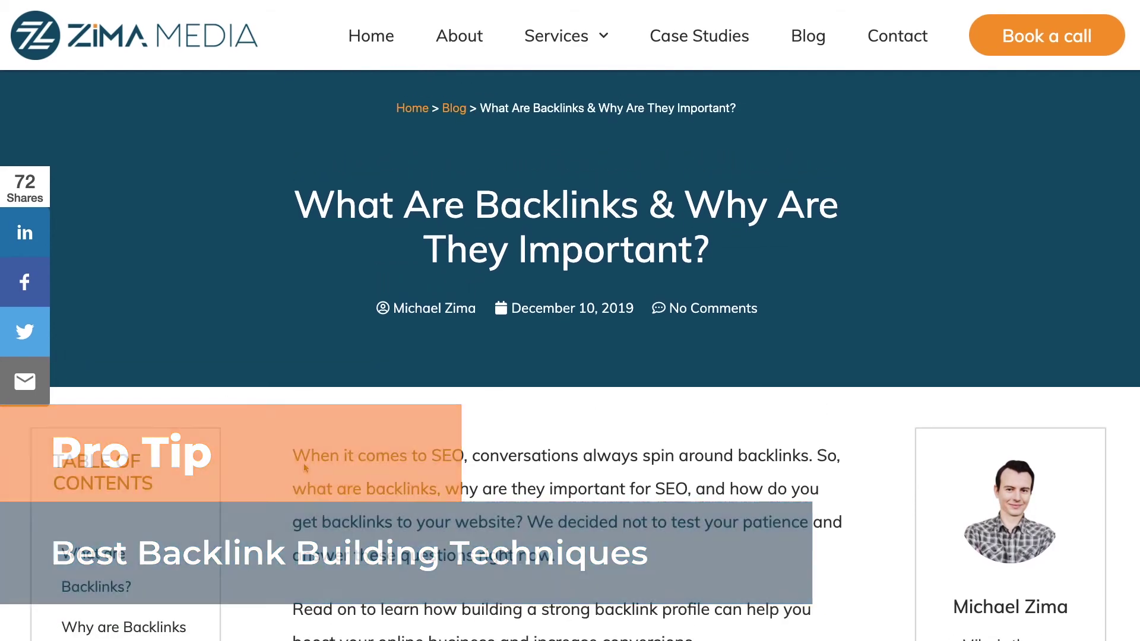